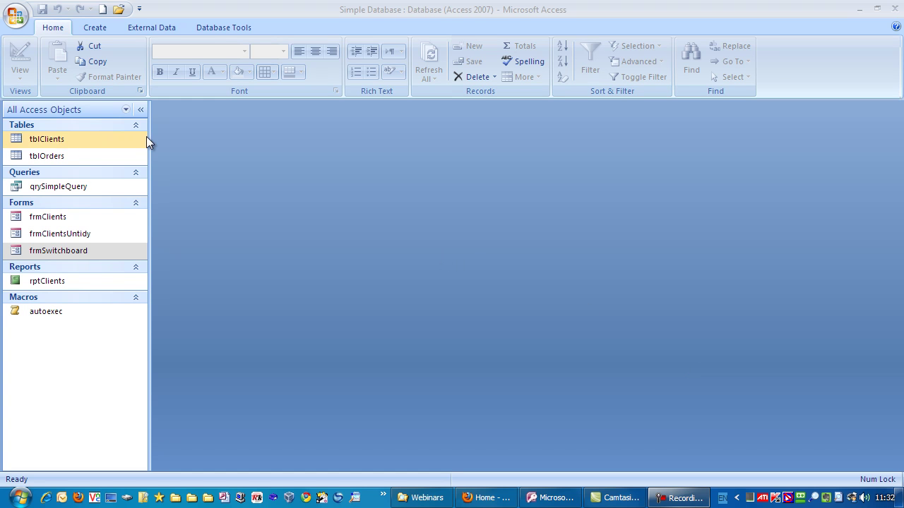
Open frmClients in Design View and select its Orders tab page.
right_click(47, 216)
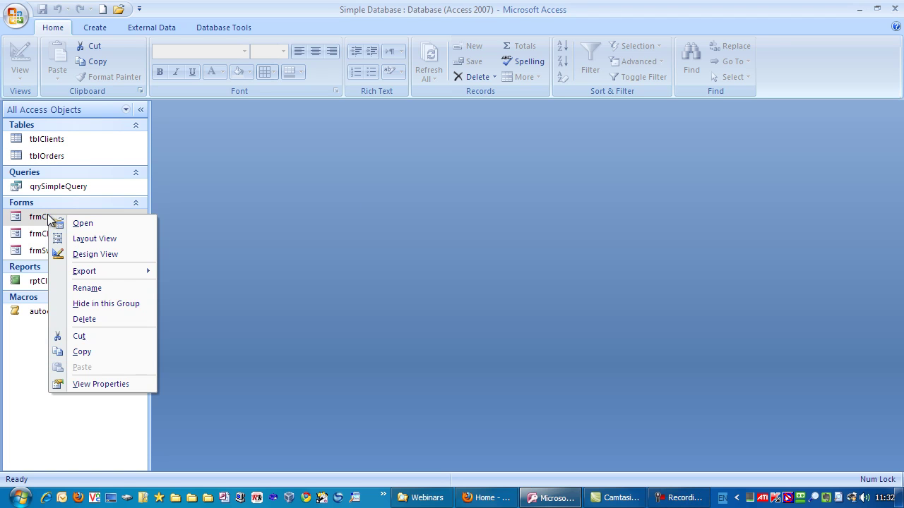
click(92, 257)
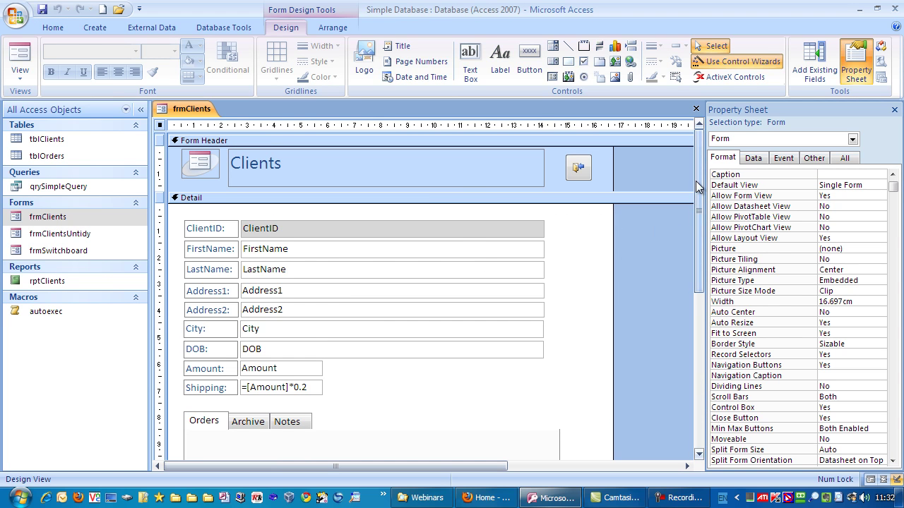
drag(695, 180, 699, 321)
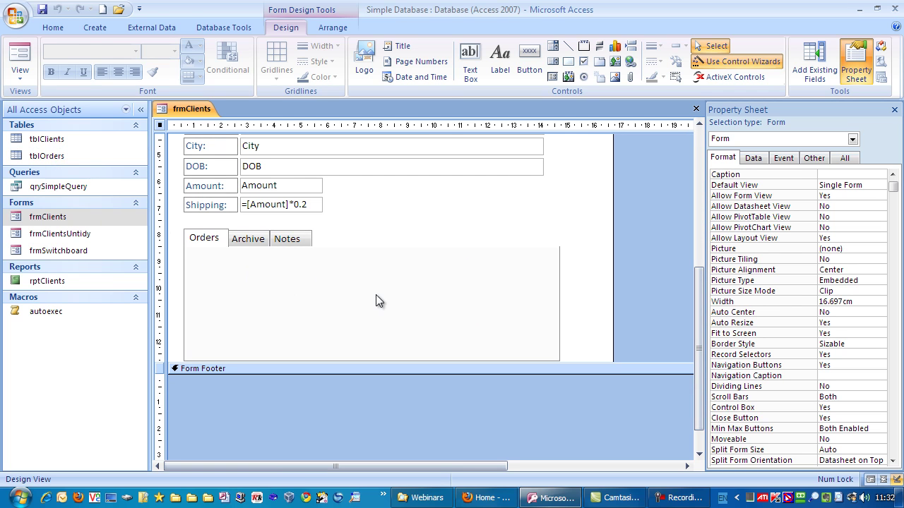
click(204, 245)
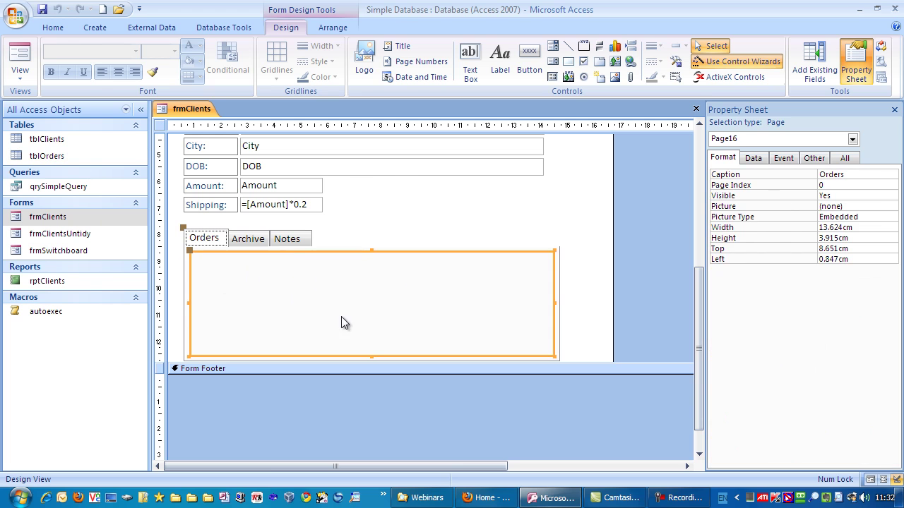
Drop tblOrders onto the Orders tab as a subform, keeping the suggested ClientID link.
click(418, 202)
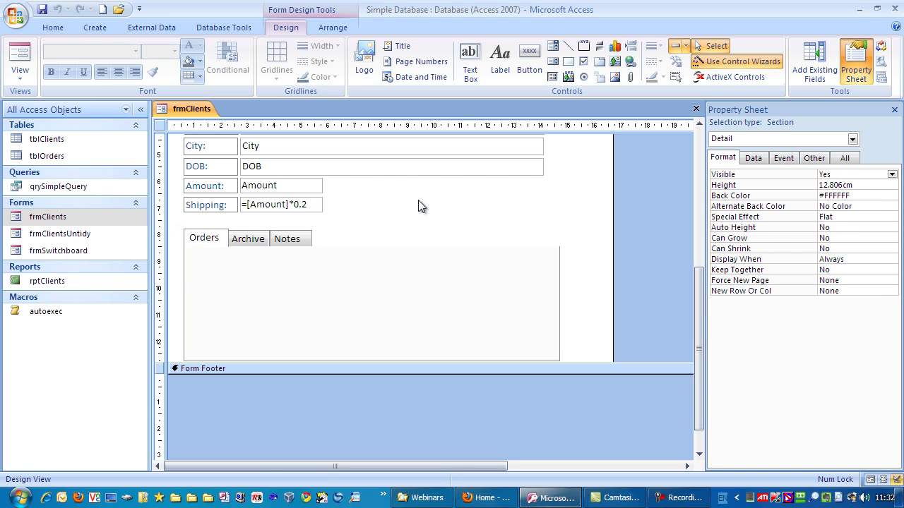
click(45, 159)
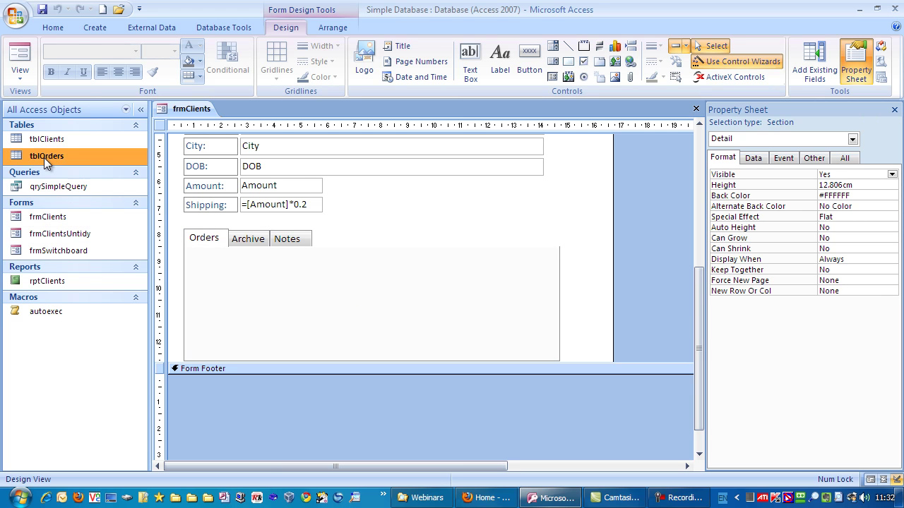
drag(43, 157, 233, 269)
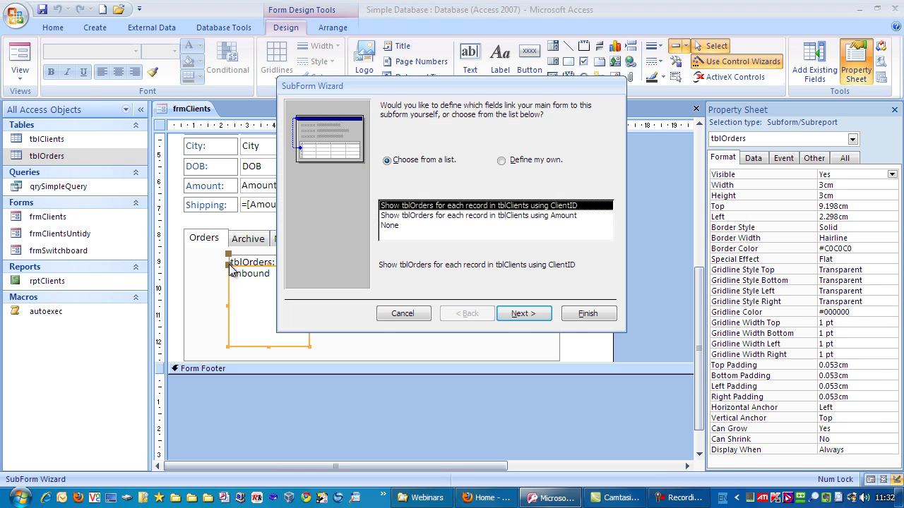
drag(519, 92, 519, 115)
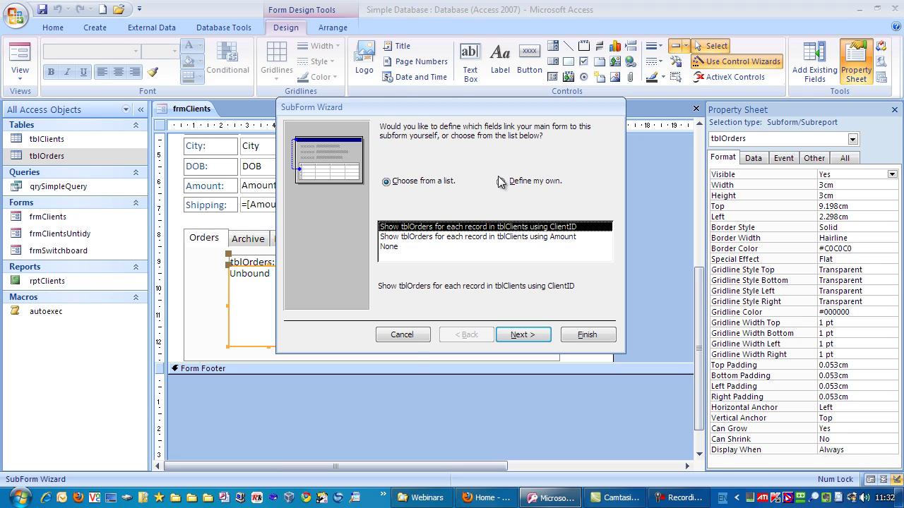
click(394, 182)
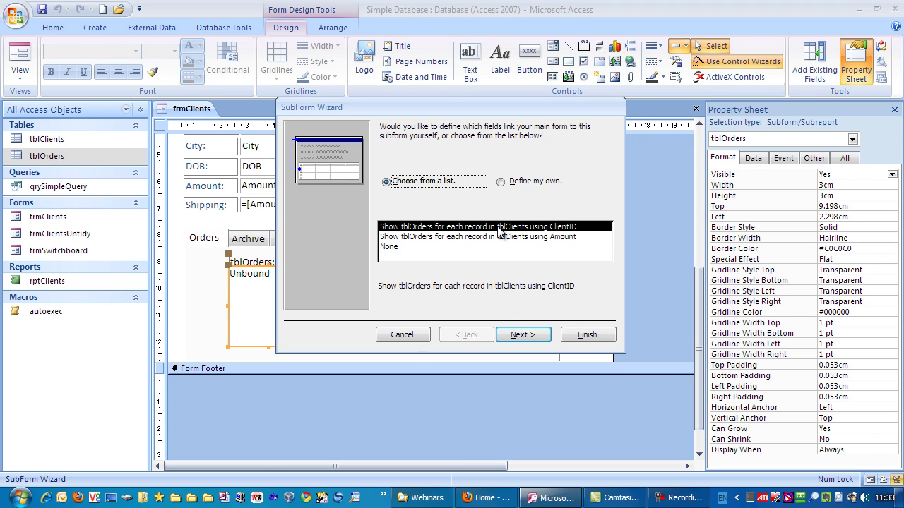
Name the subform frmClientsSub and finish the SubForm Wizard.
click(529, 336)
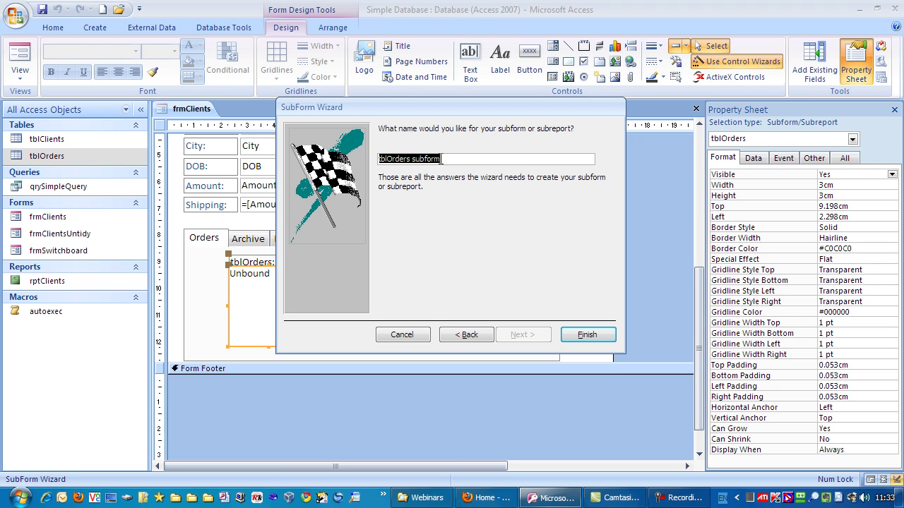
text(fr)
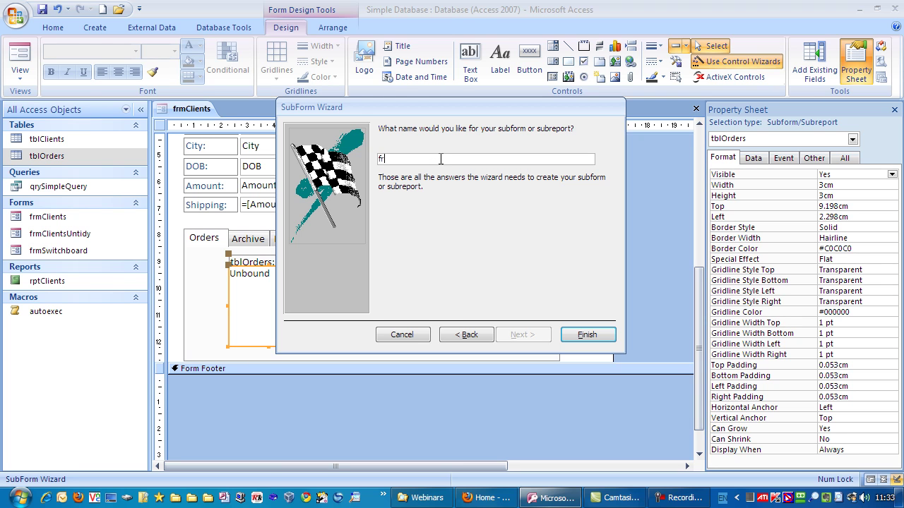
text(mClientsSubForm)
key(BackSpace)
key(BackSpace)
key(BackSpace)
key(BackSpace)
click(587, 336)
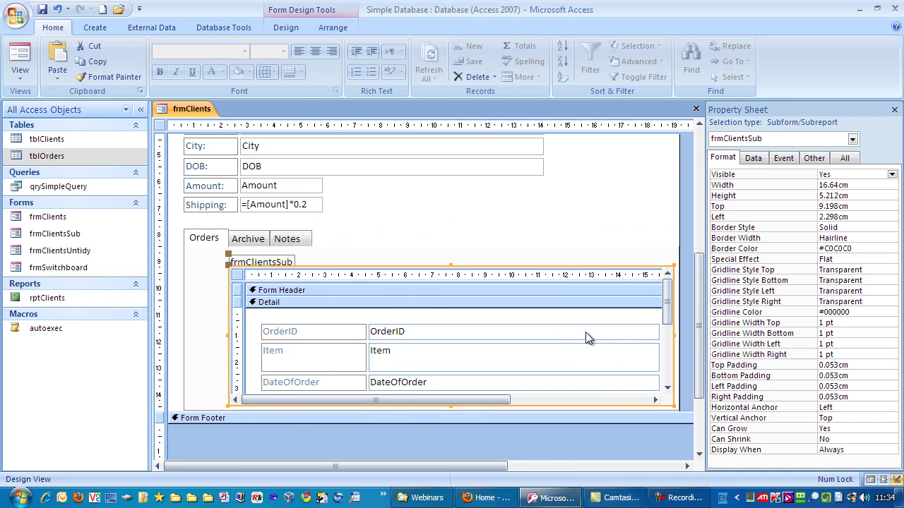
Shift the frmClientsSub control left on the Orders page, then select frmClients in the Navigation Pane.
click(322, 258)
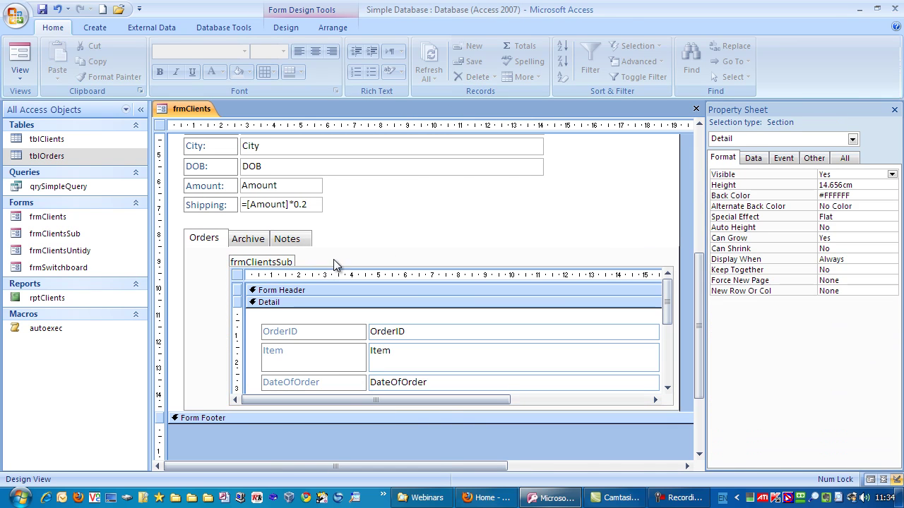
drag(459, 275, 426, 270)
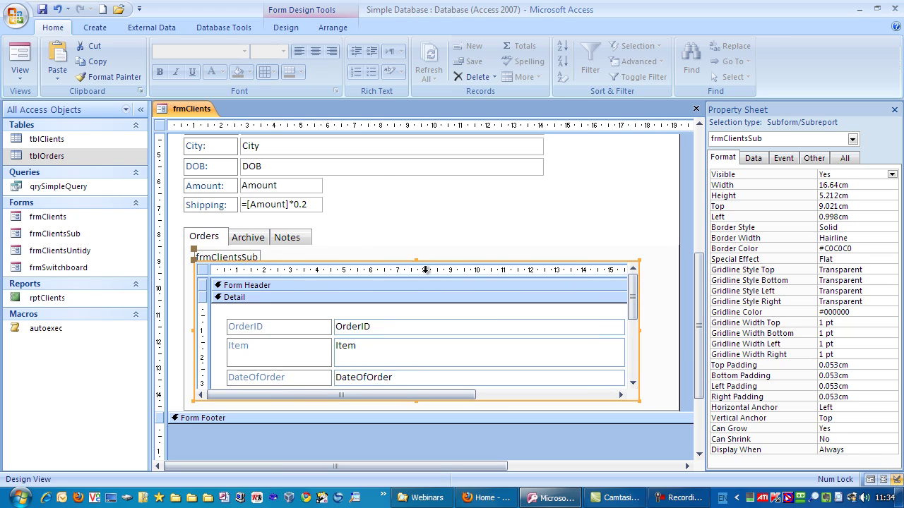
click(51, 220)
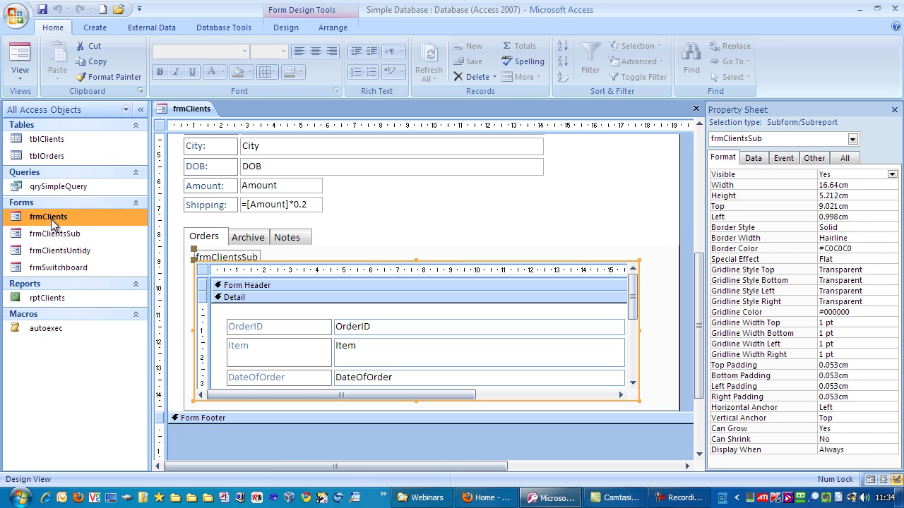
Preview frmClients in Form View, then return it to Design View.
click(20, 60)
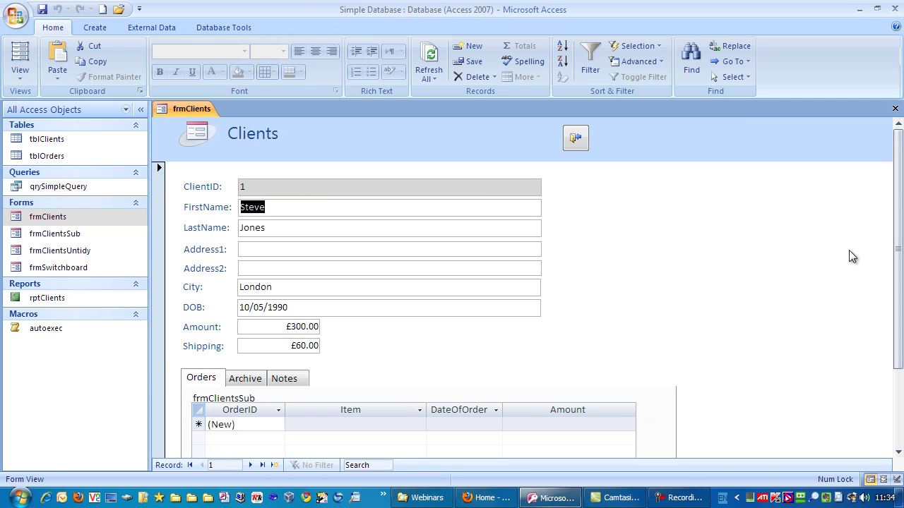
scroll(900, 221, down, 3)
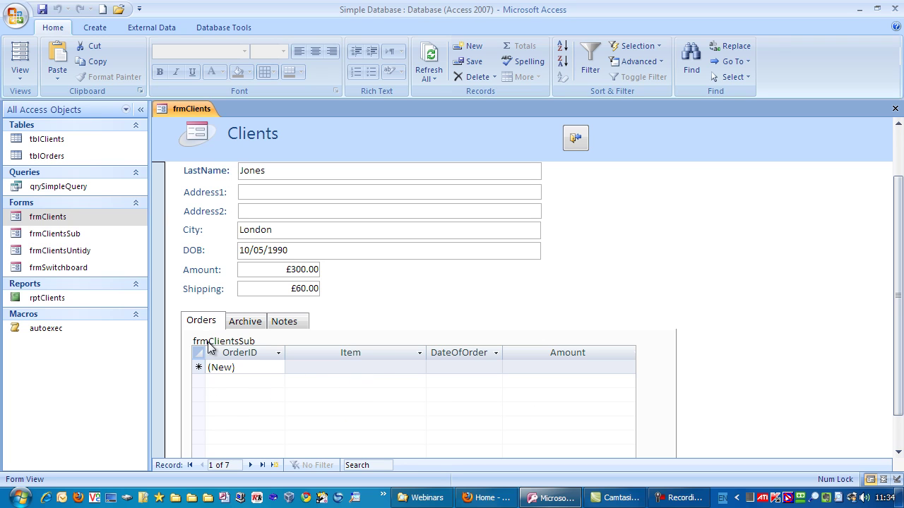
click(15, 78)
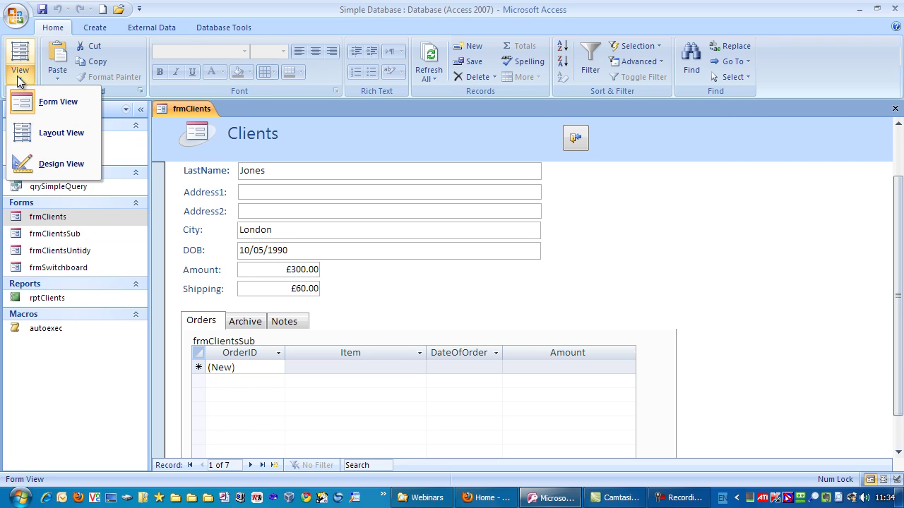
click(50, 157)
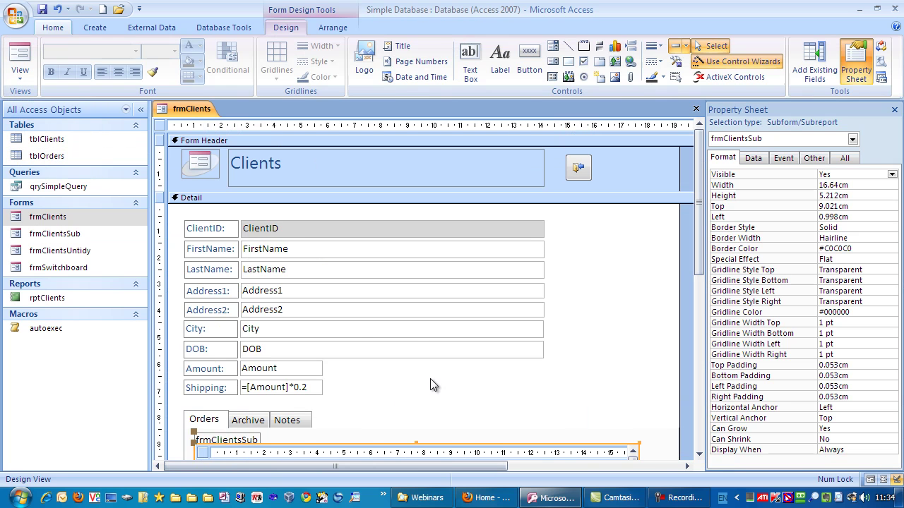
Delete the frmClientsSub caption label and check the Orders subform in Form View.
scroll(699, 297, down, 2)
scroll(701, 305, down, 1)
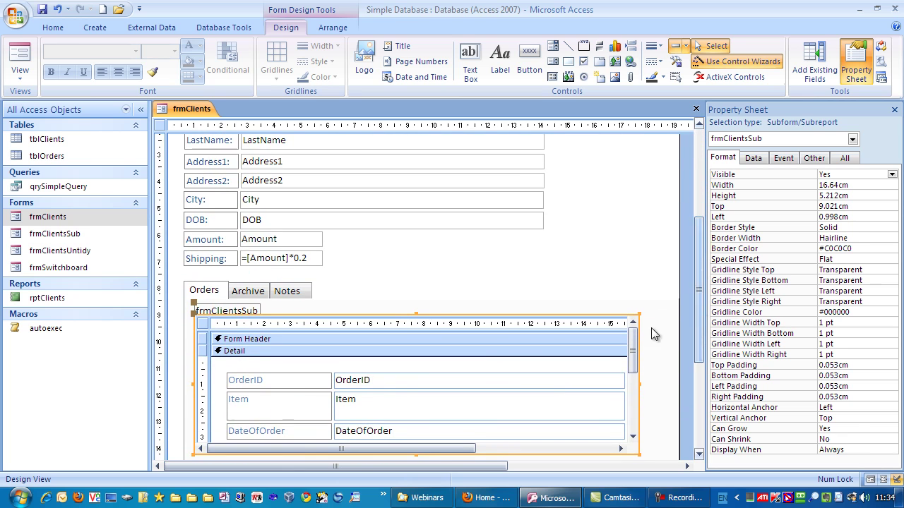
click(220, 311)
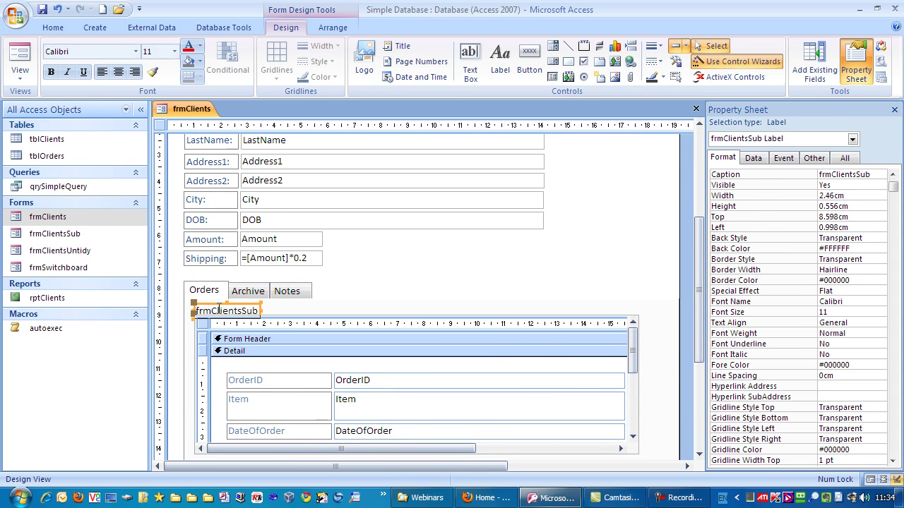
key(Delete)
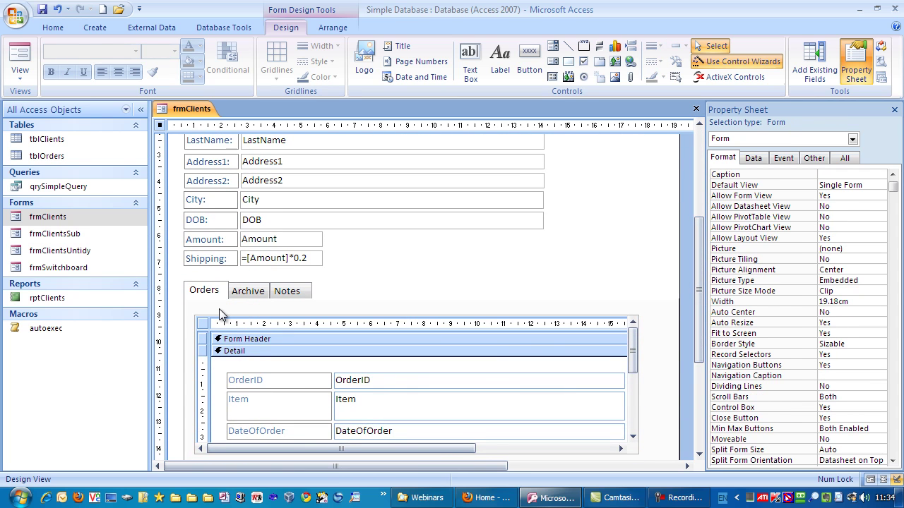
click(20, 55)
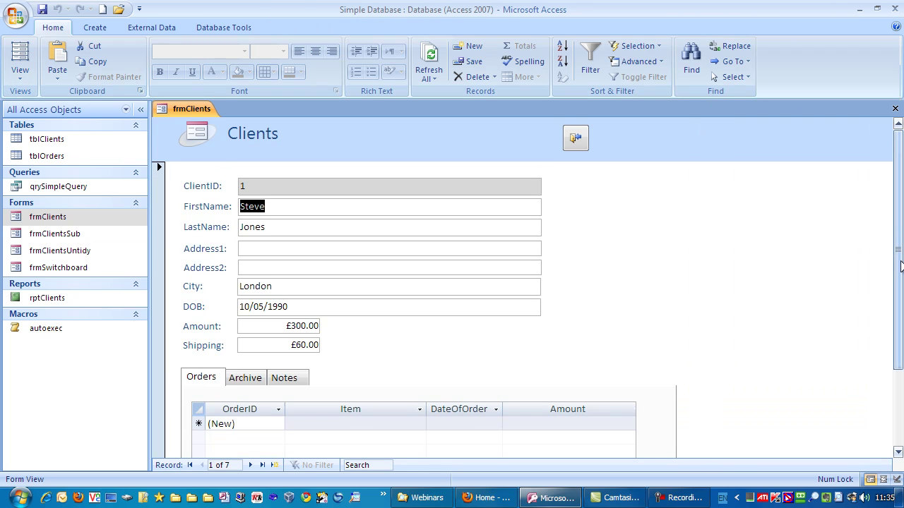
scroll(452, 283, down, 3)
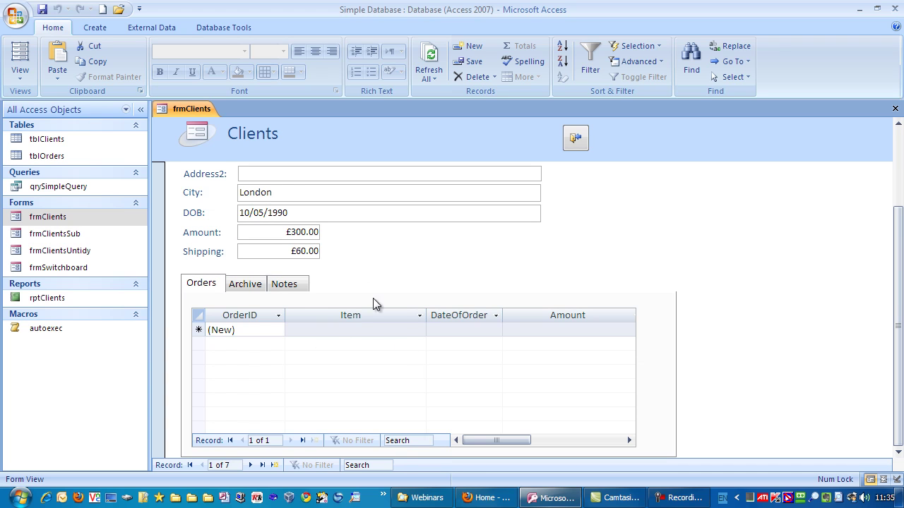
drag(901, 300, 901, 225)
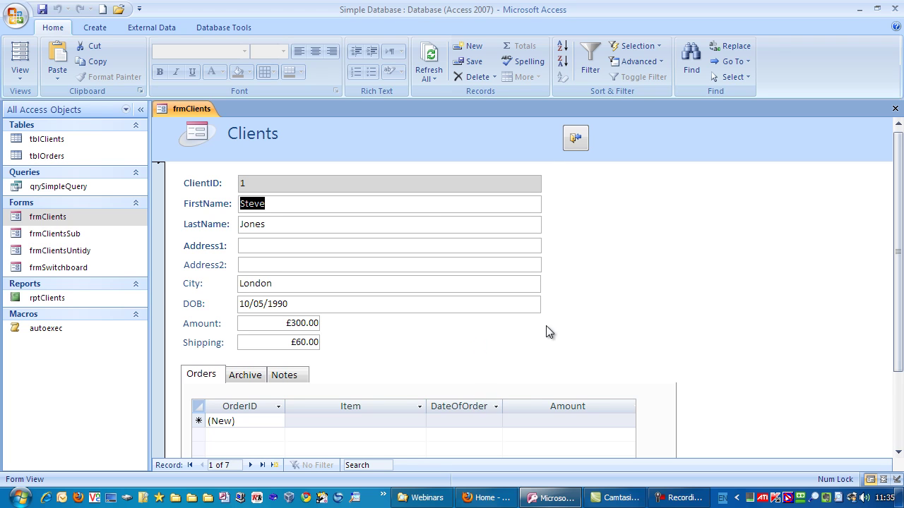
In Design View, move Amount and Shipping beside ClientID and shift the header button right.
click(25, 79)
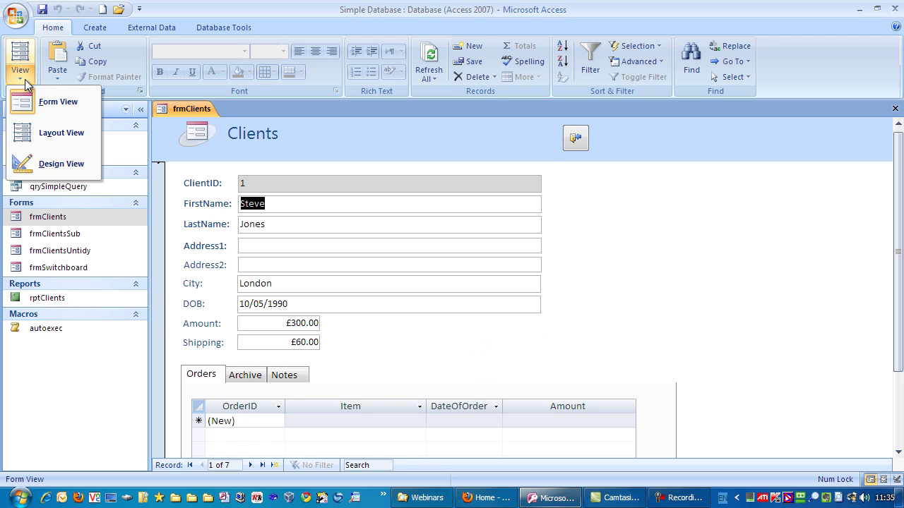
click(62, 162)
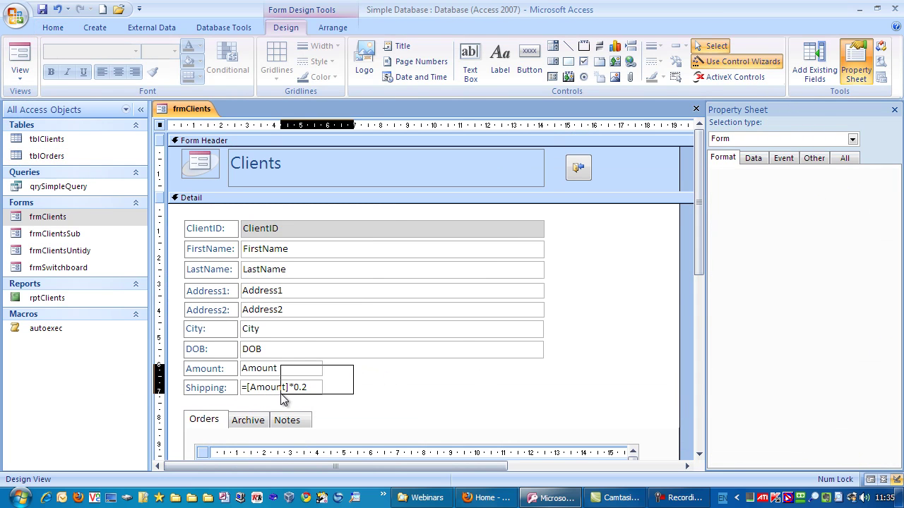
drag(280, 398, 649, 233)
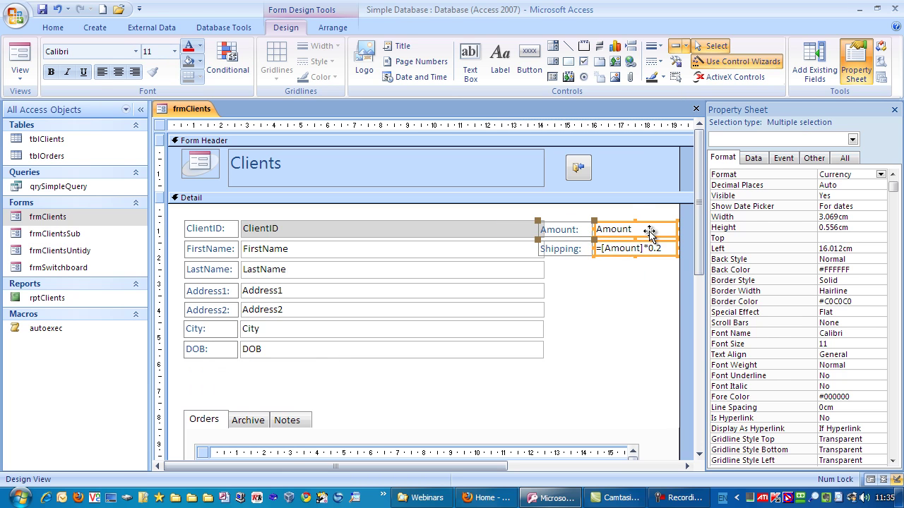
click(894, 110)
drag(651, 230, 669, 231)
drag(584, 167, 677, 169)
Move the Orders tab control up under DOB and raise the Form Footer.
scroll(898, 254, down, 3)
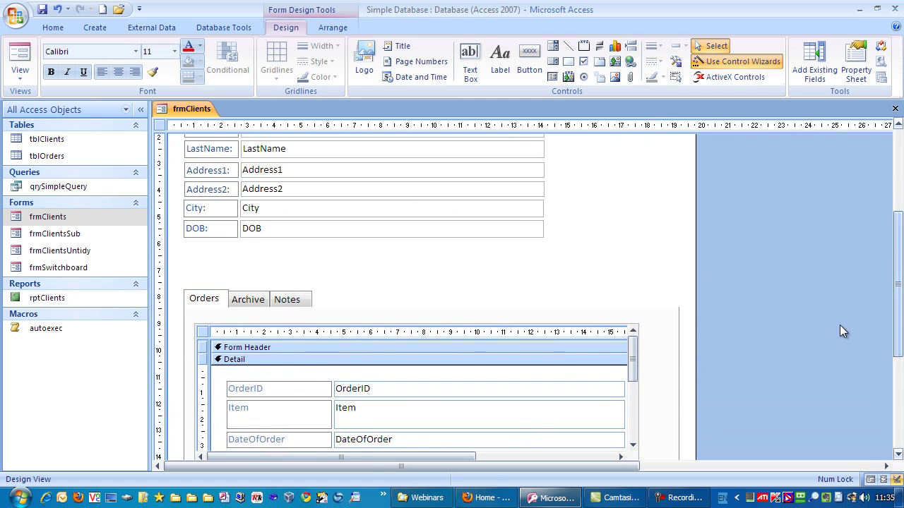
click(361, 275)
drag(361, 274, 363, 252)
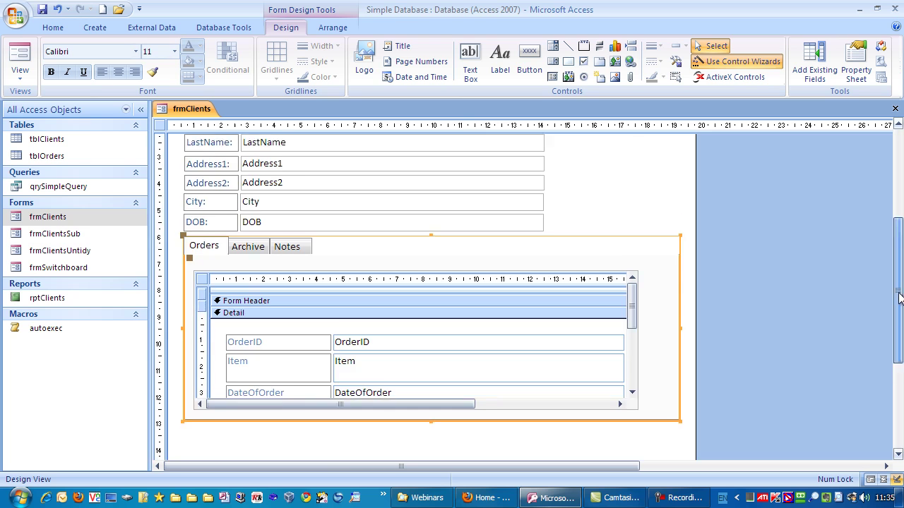
scroll(898, 283, down, 3)
drag(571, 379, 575, 342)
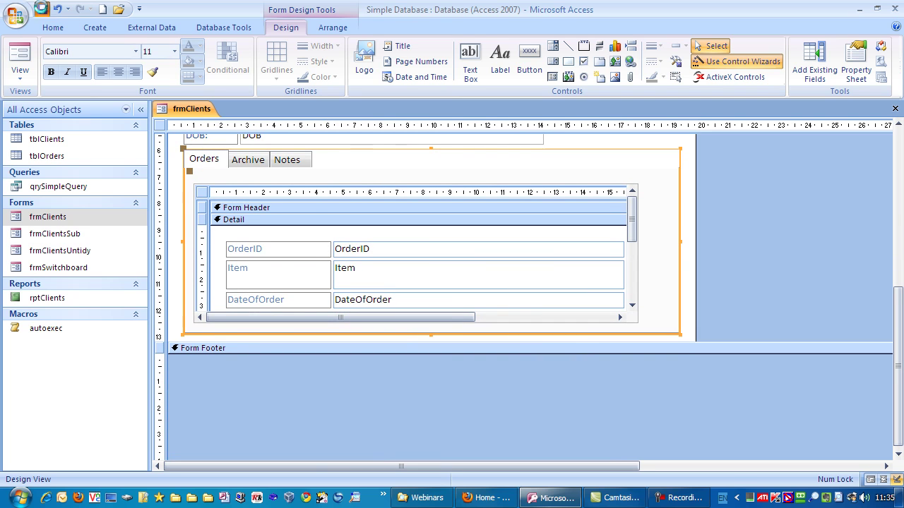
Switch frmClients back to Form View and bring the Orders subform into view.
click(20, 58)
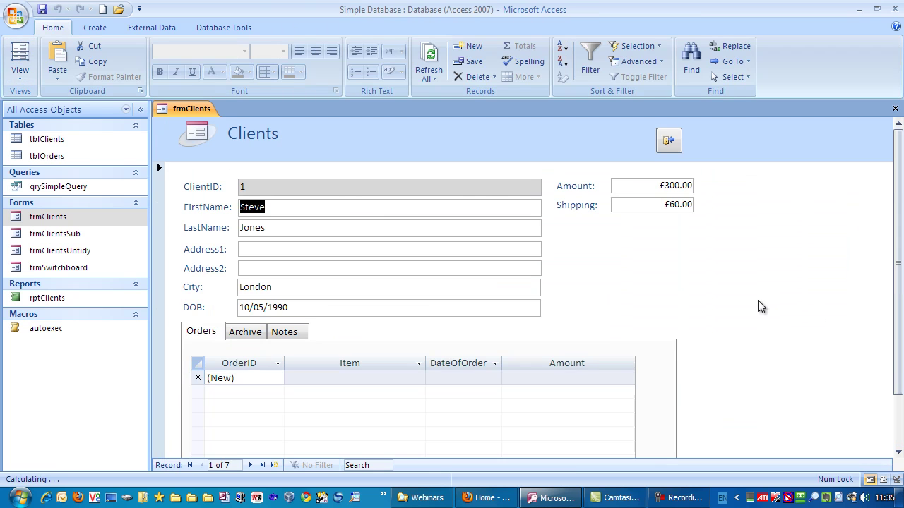
scroll(900, 254, down, 1)
scroll(900, 254, down, 2)
scroll(900, 254, up, 4)
Enter a Paper order dated 1/01/2011 for £15.00 in the subform's new row.
click(321, 376)
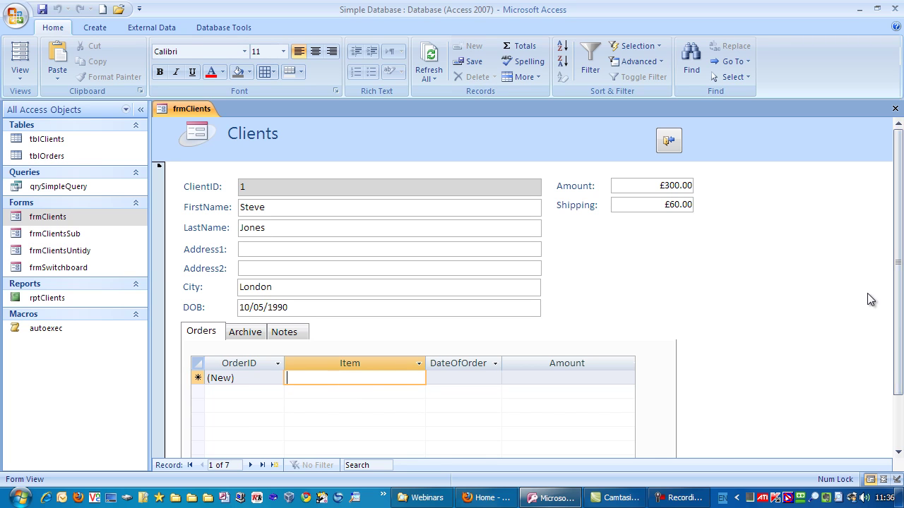
text(Paper)
key(Tab)
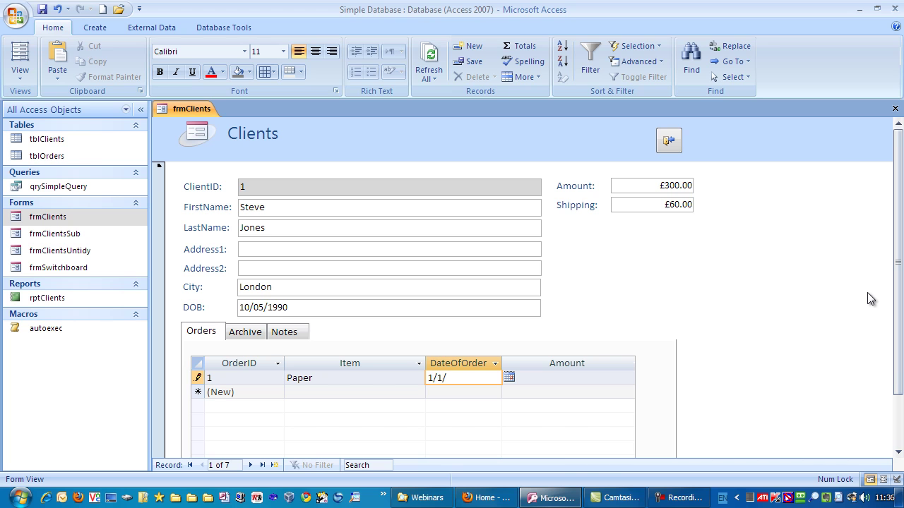
text(1/01/2011)
key(Tab)
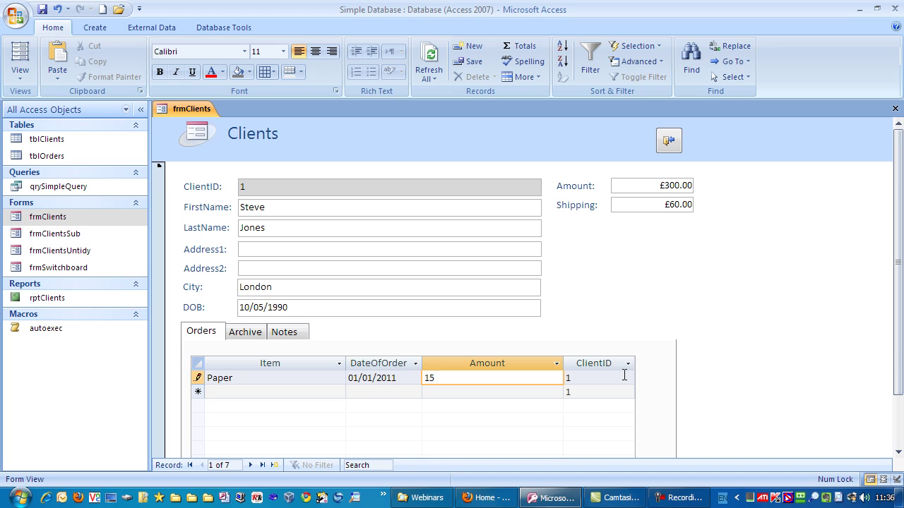
key(Tab)
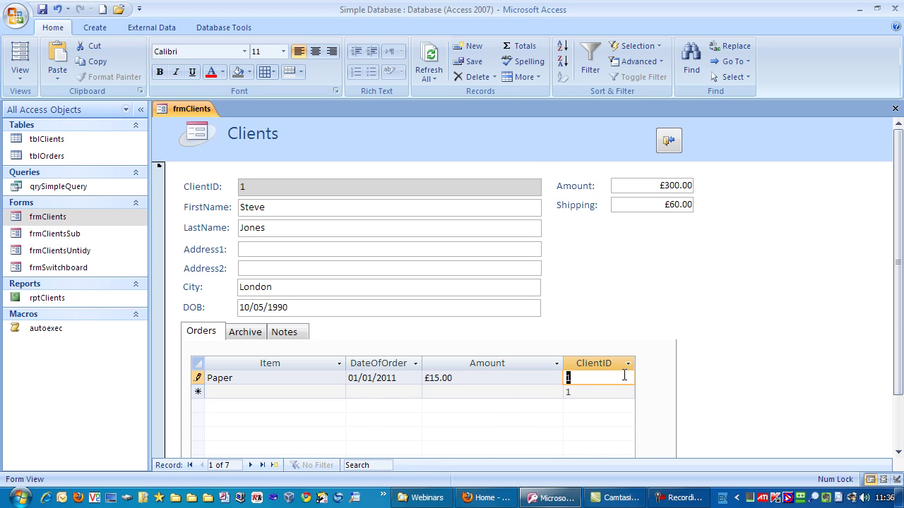
Narrow the Amount, OrderID and ClientID columns and widen Item so all columns fit.
drag(899, 310, 898, 383)
drag(520, 432, 494, 435)
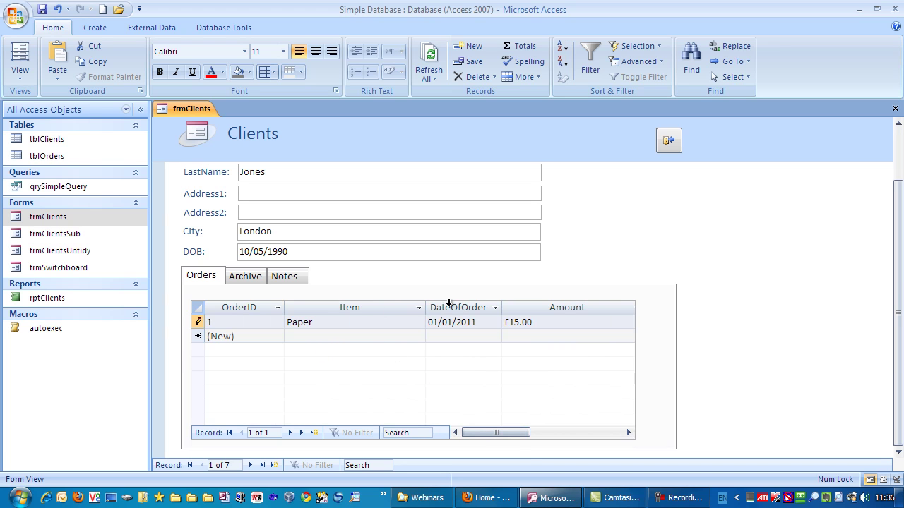
drag(501, 432, 524, 431)
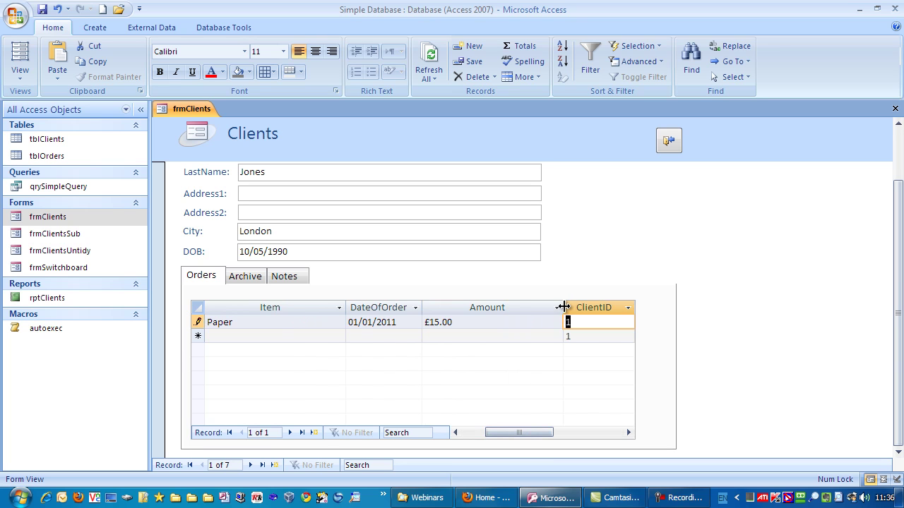
mouse_move(563, 306)
mouse_down()
mouse_move(478, 306)
mouse_move(486, 309)
mouse_up()
click(481, 308)
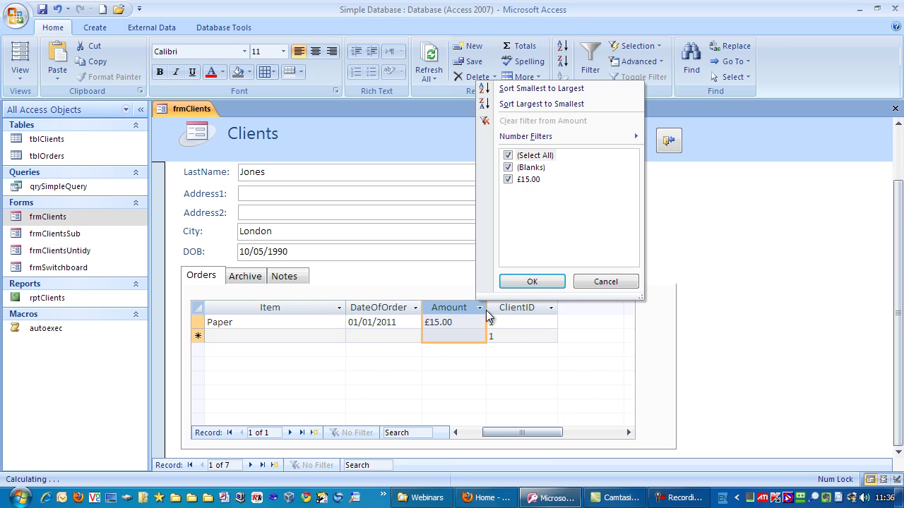
click(605, 281)
drag(521, 434, 549, 430)
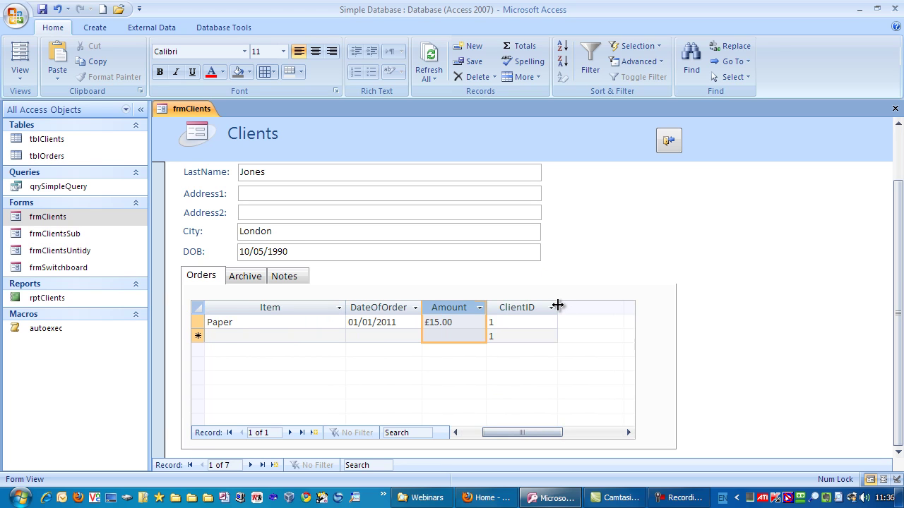
drag(556, 305, 541, 304)
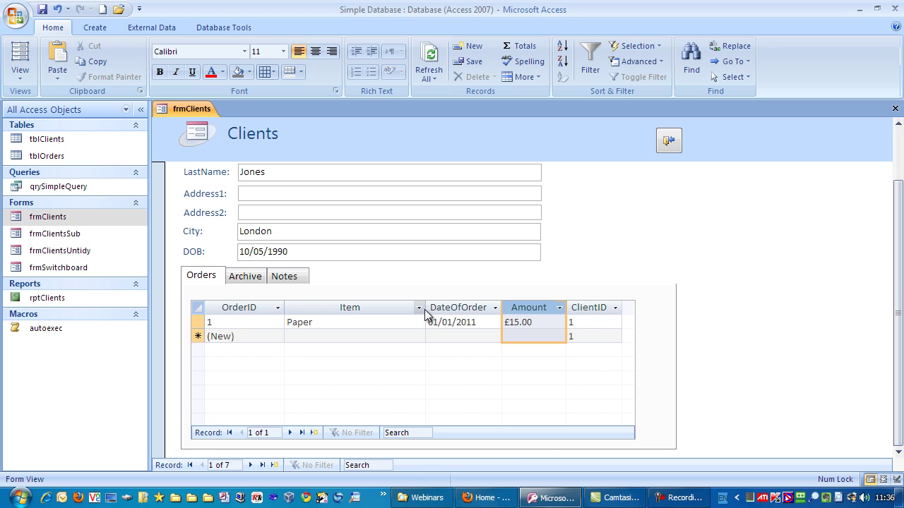
drag(425, 307, 382, 308)
drag(284, 307, 259, 307)
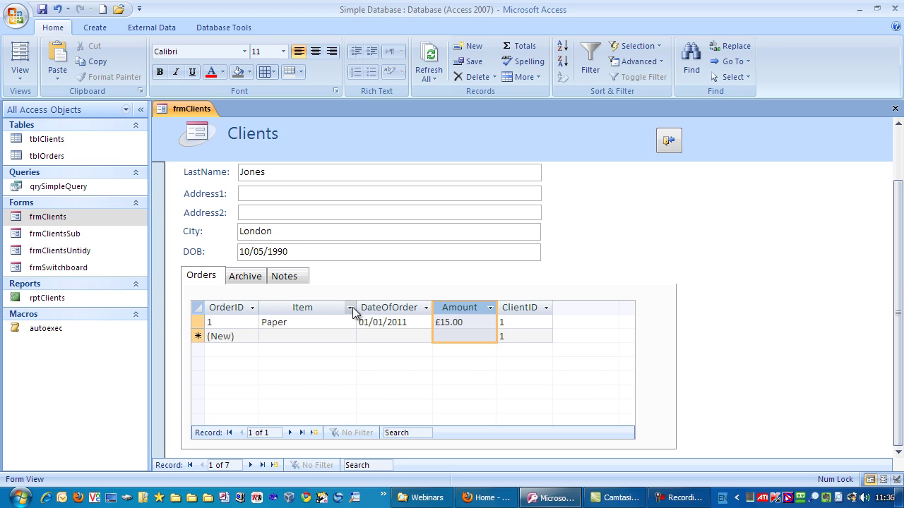
drag(357, 307, 399, 307)
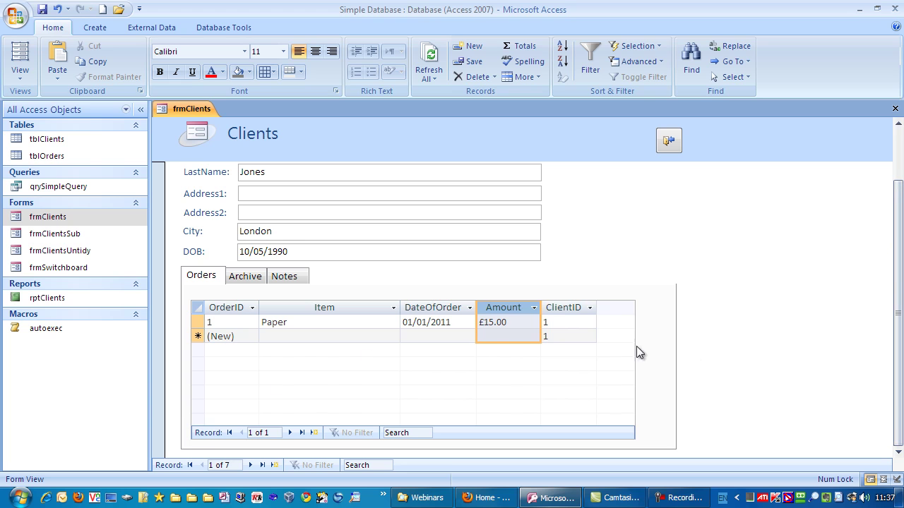
Add a second client 1 order: Pens, 05/03/2011, £7.56.
click(298, 336)
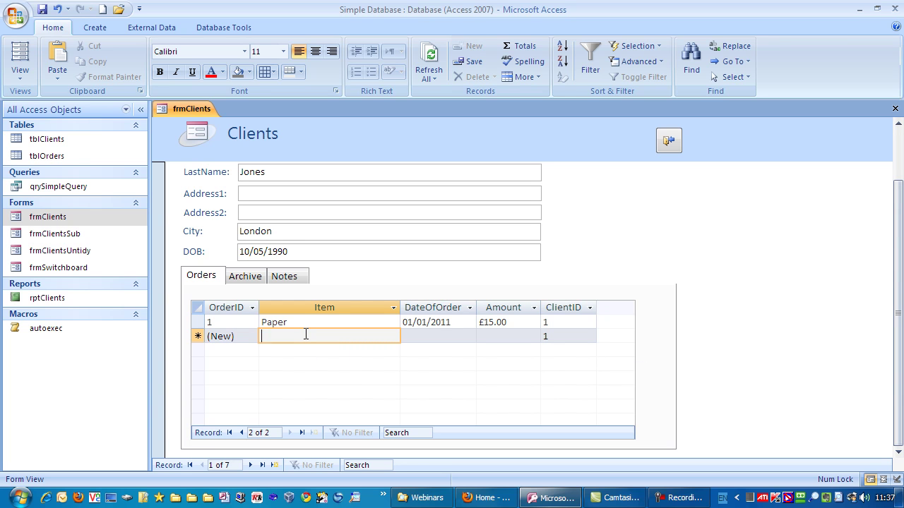
text(Pens)
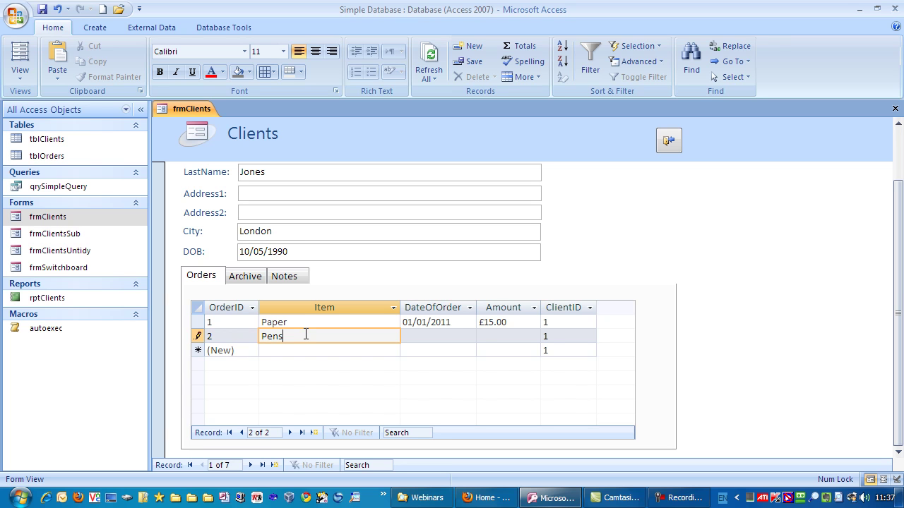
key(Tab)
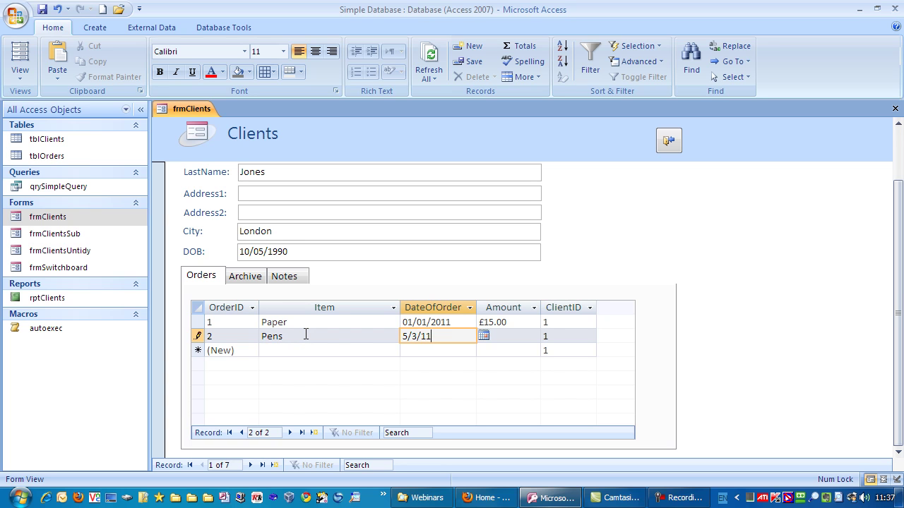
key(Tab)
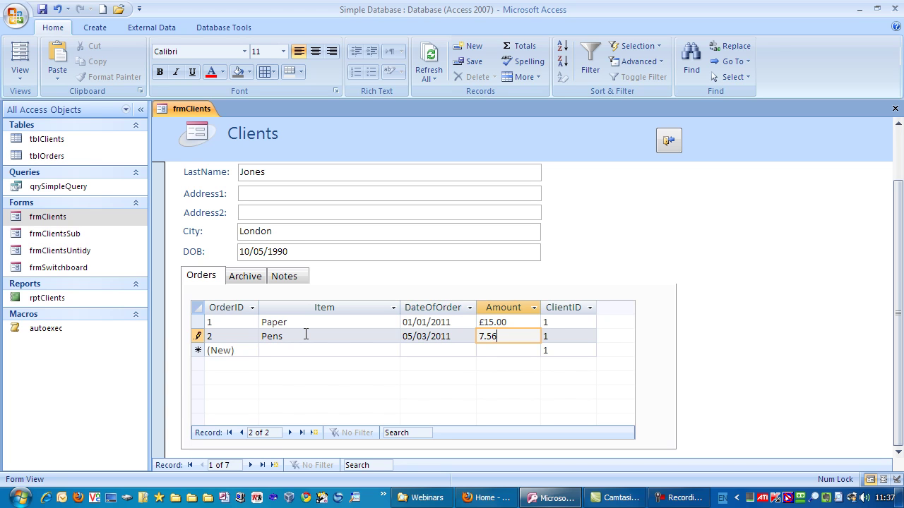
key(Tab)
key(Tab)
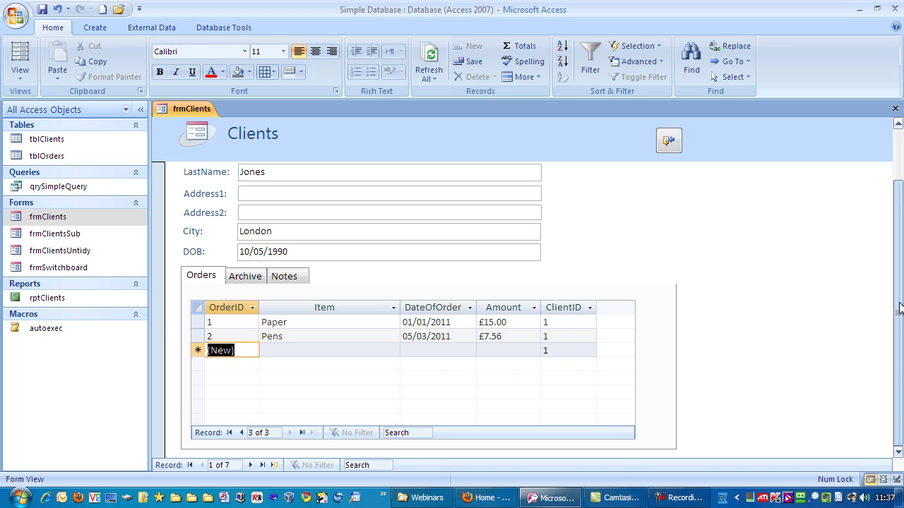
drag(898, 309, 891, 254)
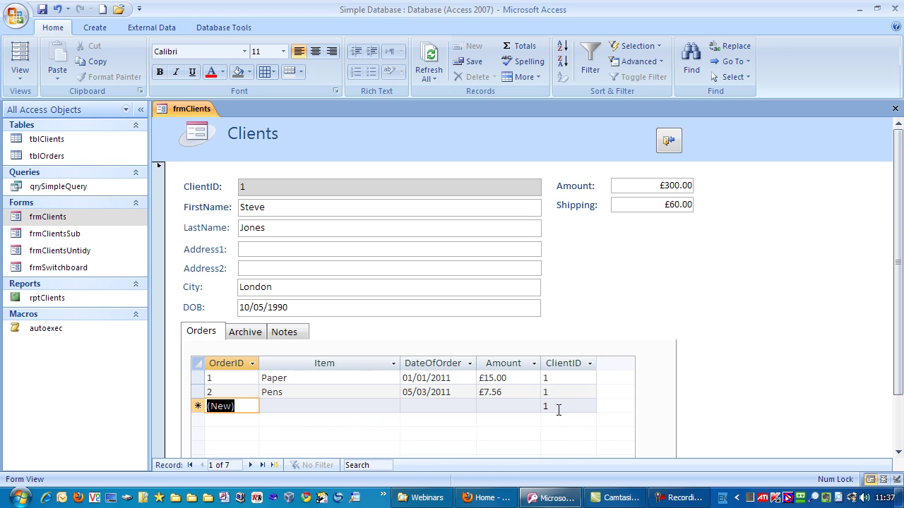
drag(558, 406, 543, 408)
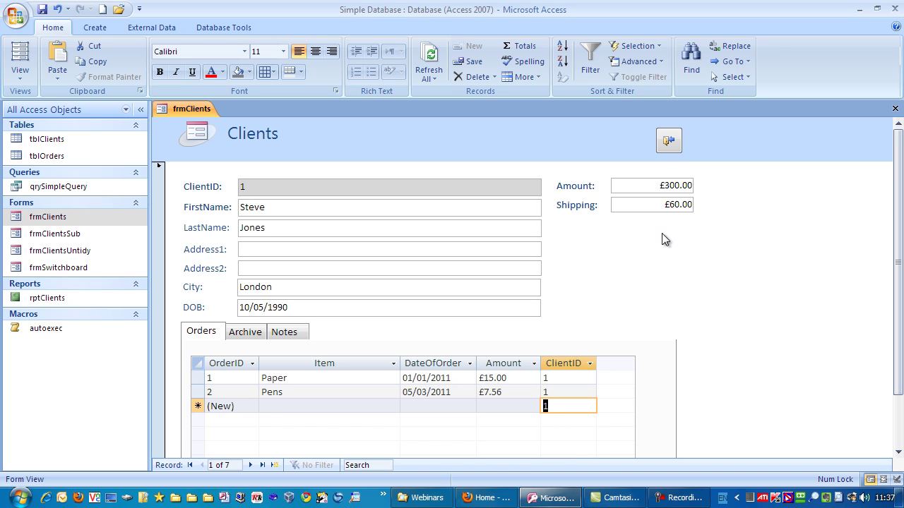
double_click(43, 153)
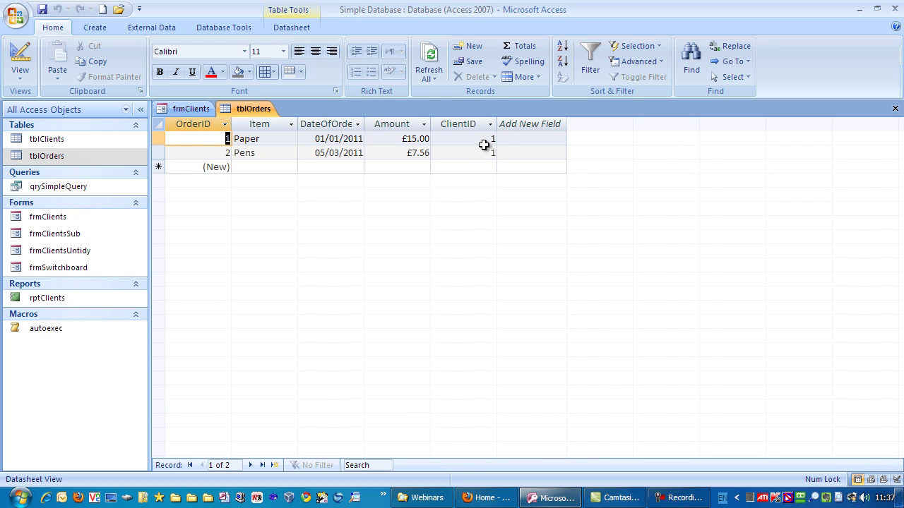
right_click(259, 108)
click(291, 129)
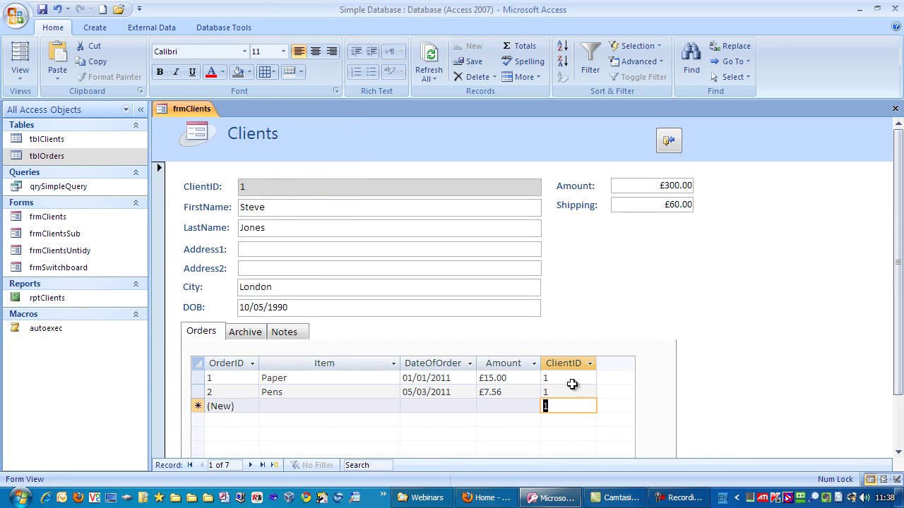
drag(901, 353, 901, 417)
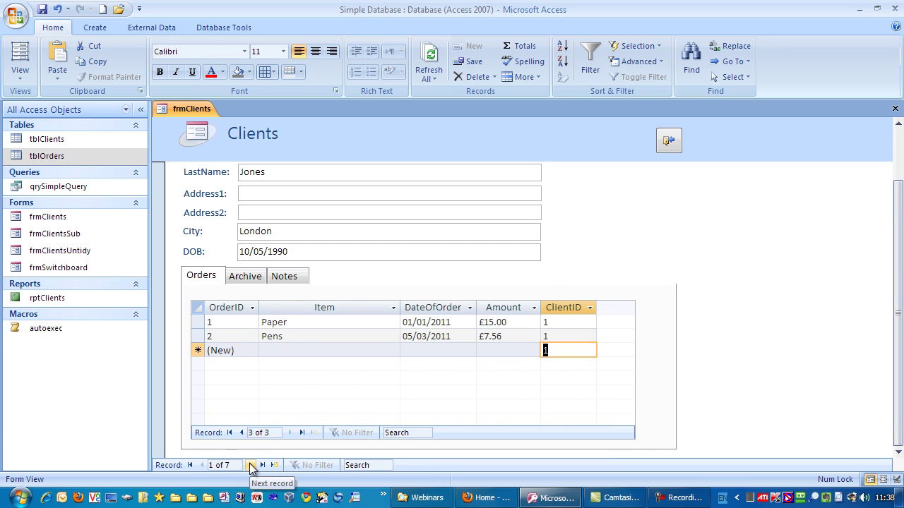
Move to client 2 and add a Paper order dated 3/3/11 for £2.00.
click(251, 466)
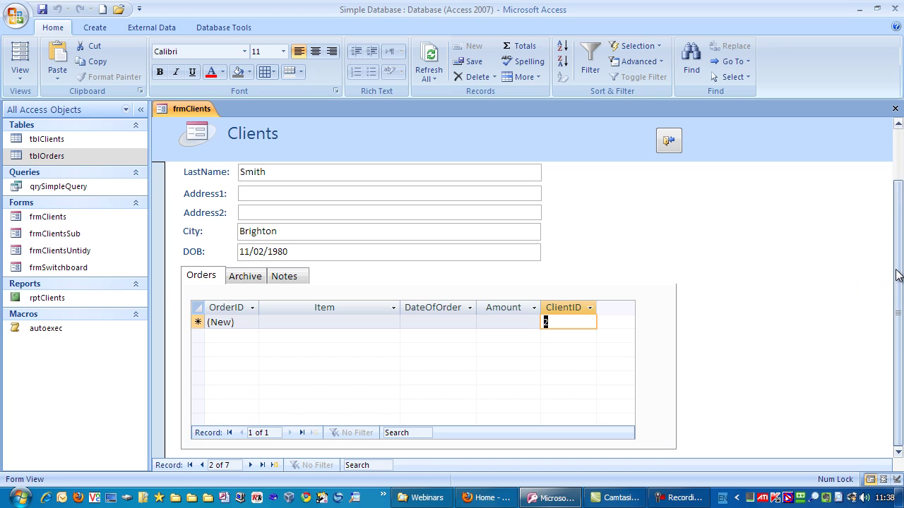
drag(898, 276, 888, 223)
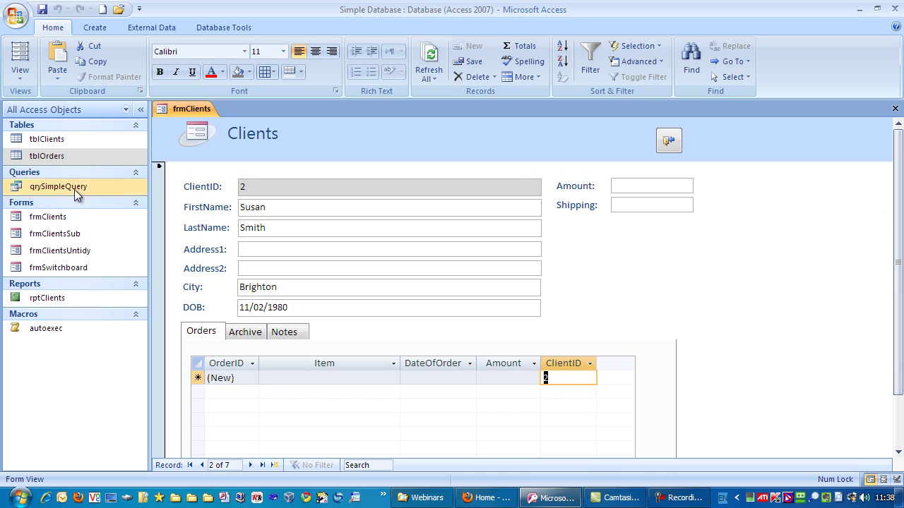
click(309, 376)
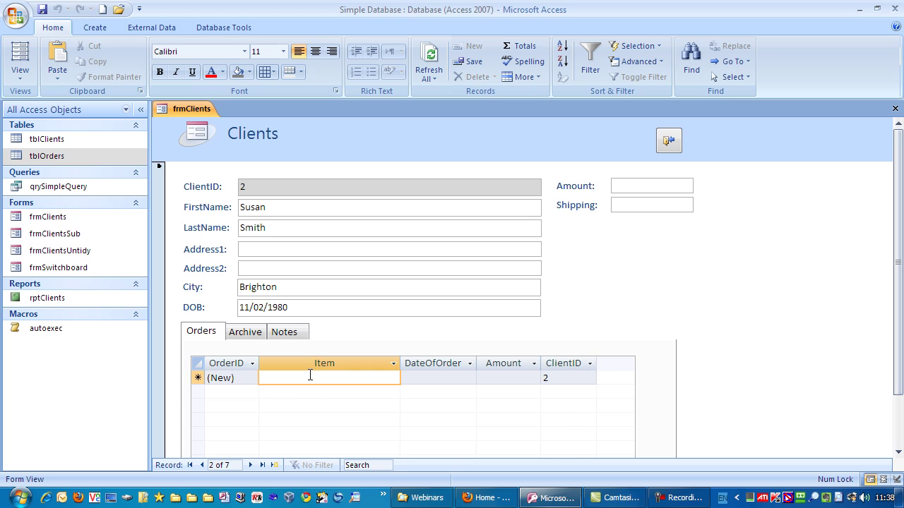
text(Paper)
key(Tab)
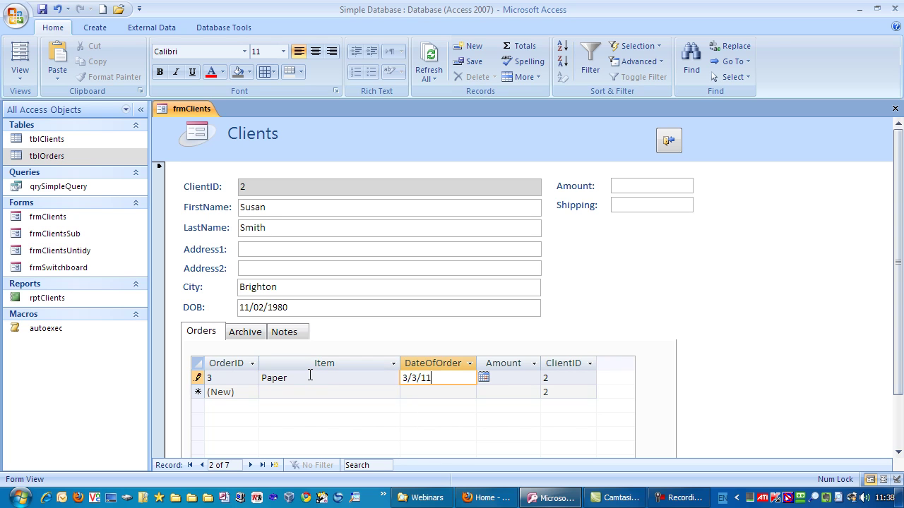
text(3/3/11)
key(Tab)
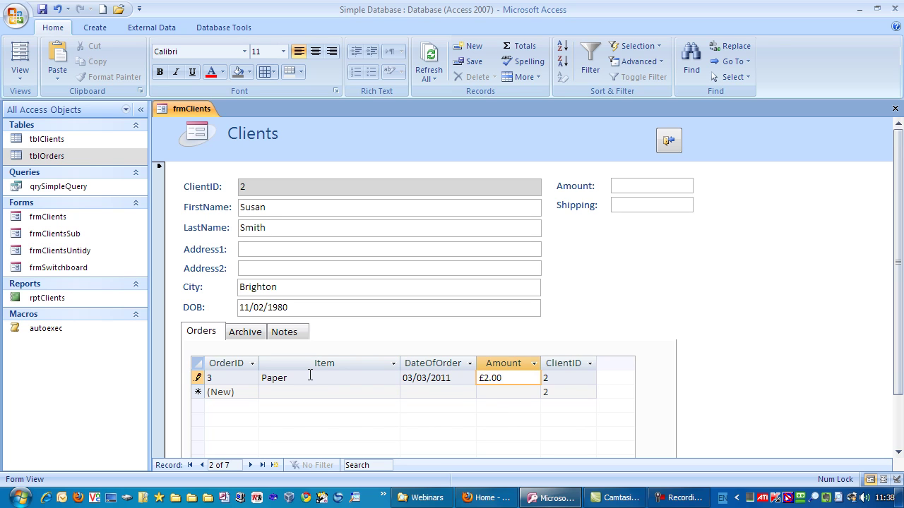
text(2)
key(Tab)
key(Tab)
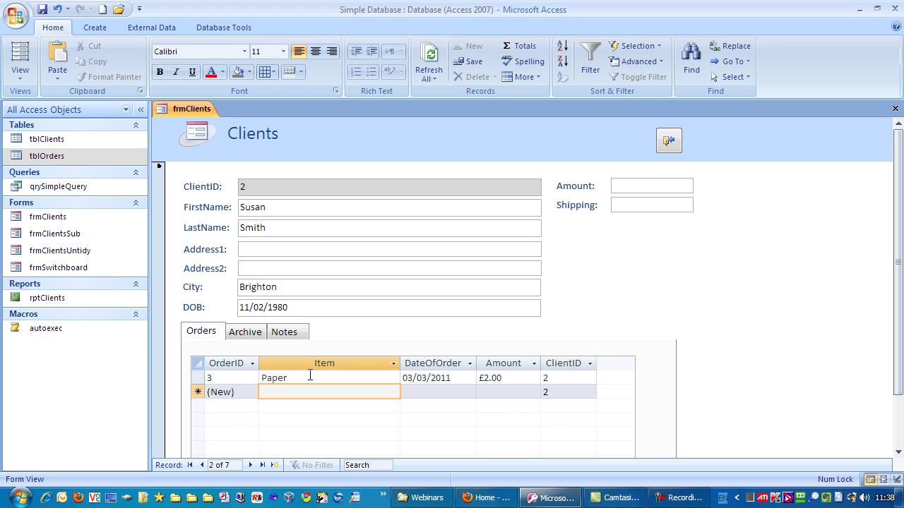
Add a Ruler order dated 02/05/2011 for £1.50.
text(Ruler)
key(Tab)
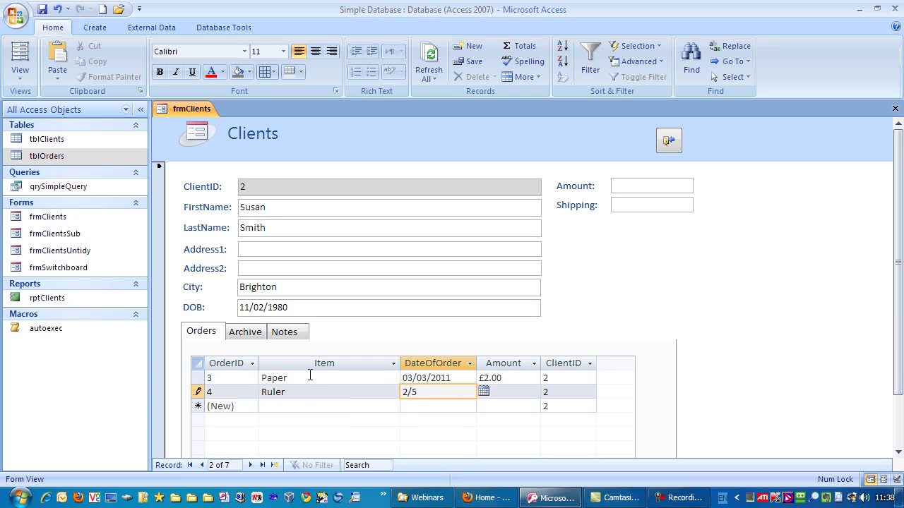
text(2/05/2011)
key(Tab)
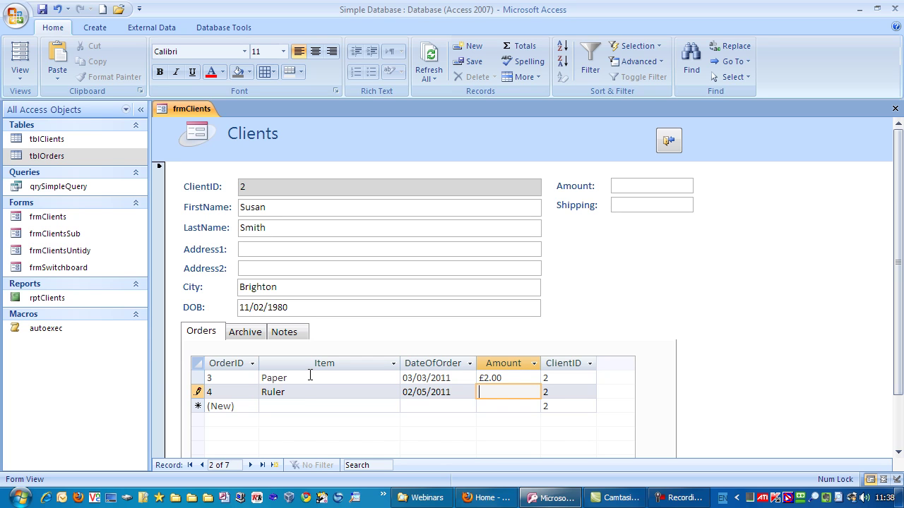
key(Tab)
key(Tab)
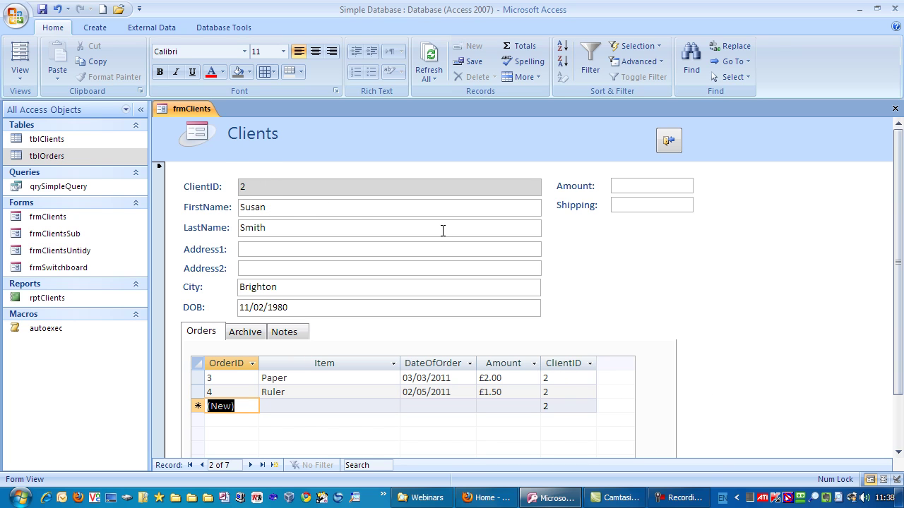
Open tblOrders to confirm all four orders are saved, then close it again.
double_click(64, 154)
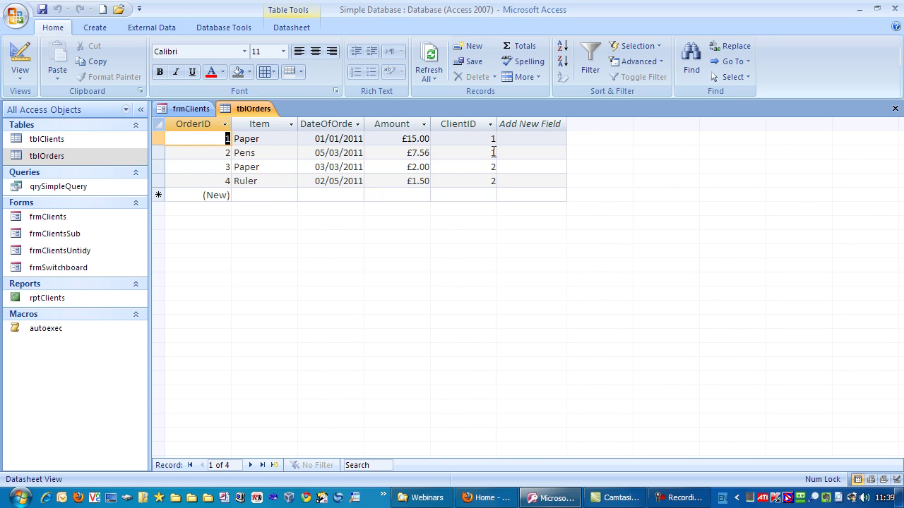
right_click(261, 110)
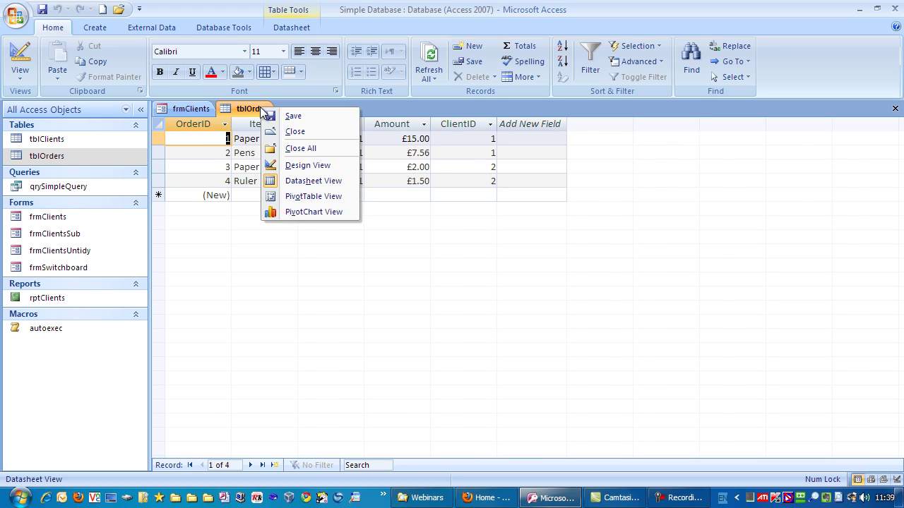
click(292, 132)
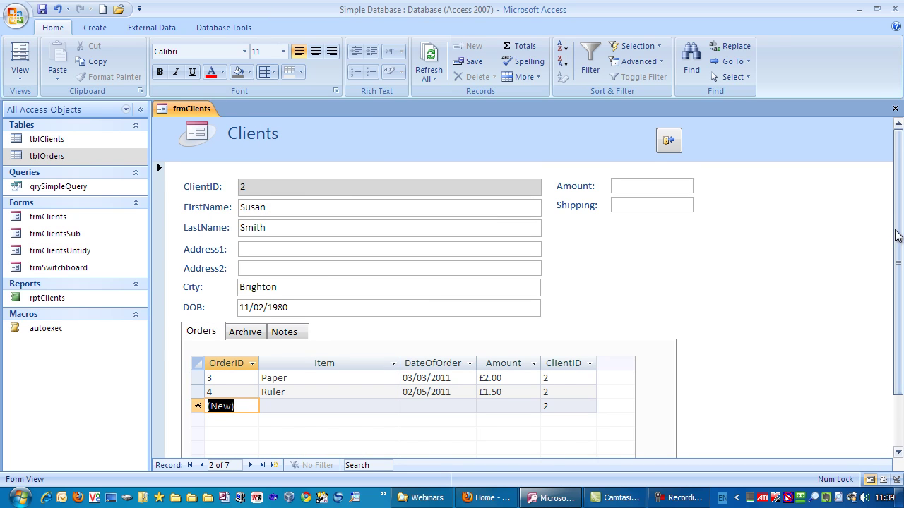
scroll(897, 311, down, 2)
scroll(900, 316, up, 2)
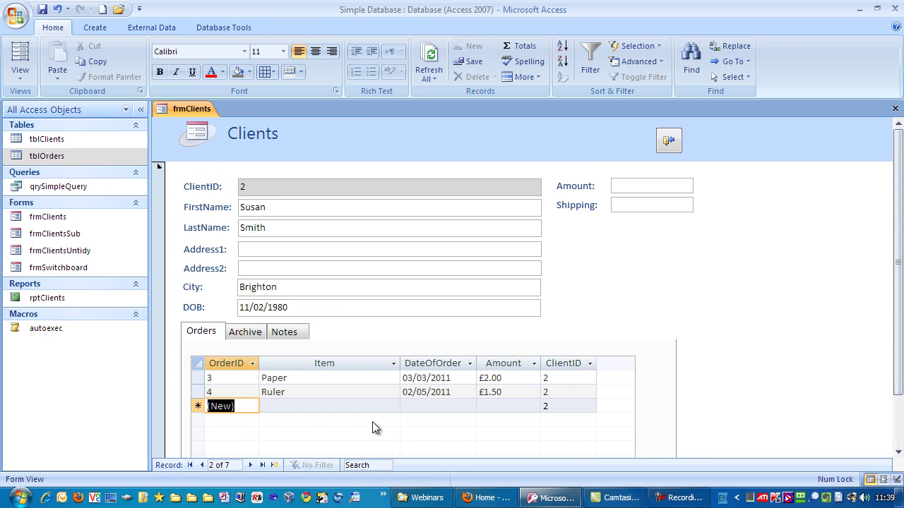
scroll(901, 337, down, 2)
scroll(901, 410, up, 2)
scroll(891, 435, down, 2)
scroll(891, 437, up, 2)
In Design View, narrow the City and DOB fields and move them under Shipping on the right.
click(20, 70)
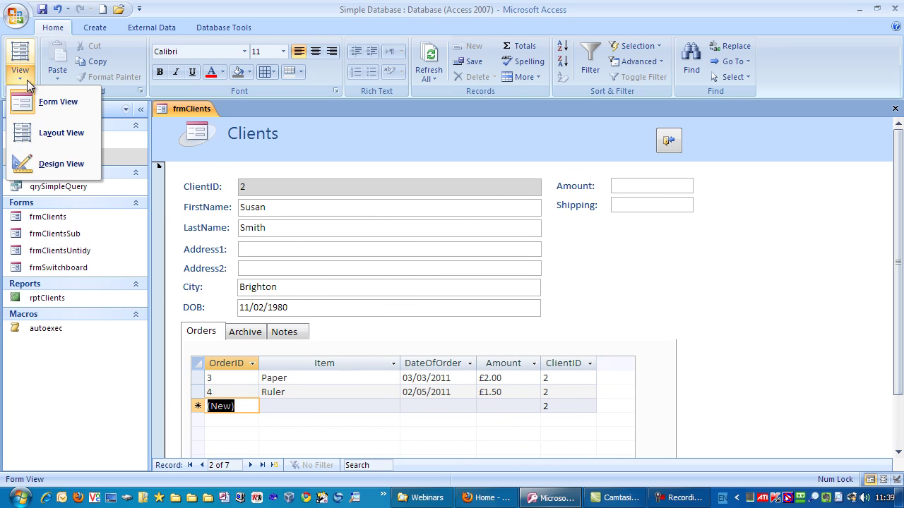
click(60, 165)
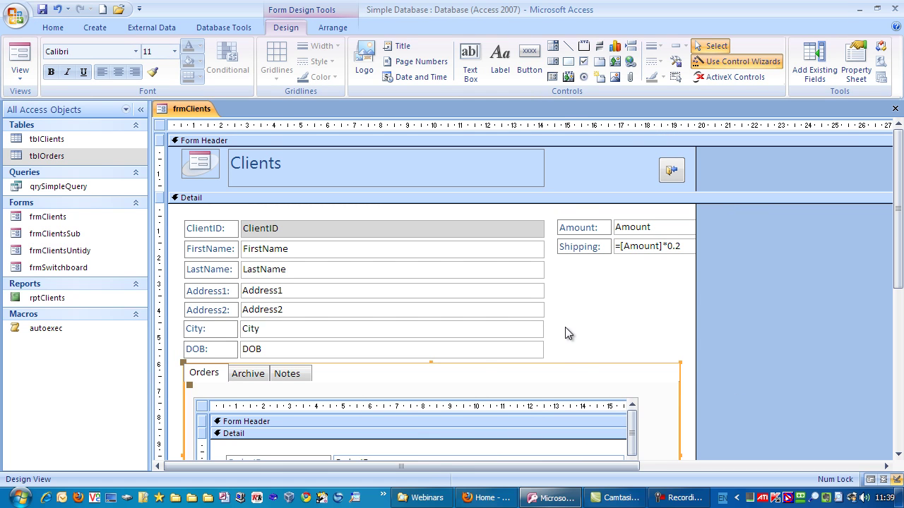
drag(565, 327, 478, 358)
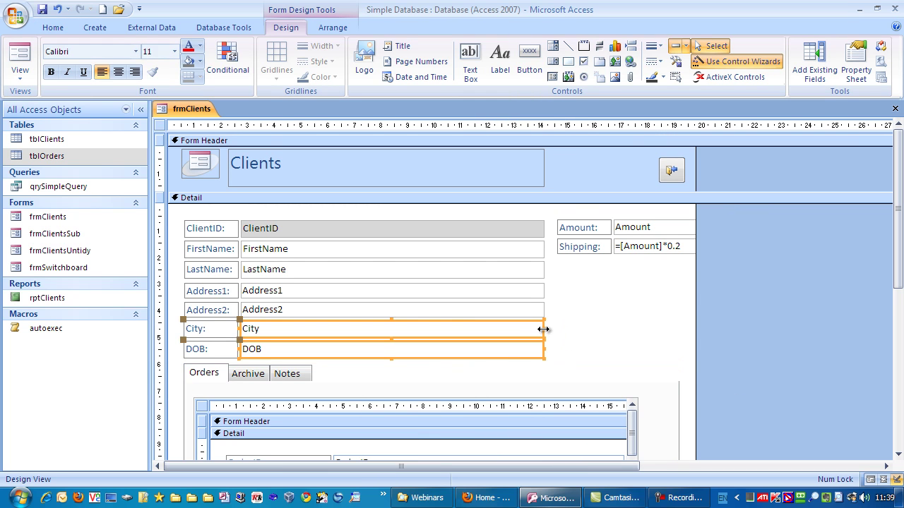
drag(542, 332, 339, 329)
drag(269, 329, 674, 264)
click(634, 339)
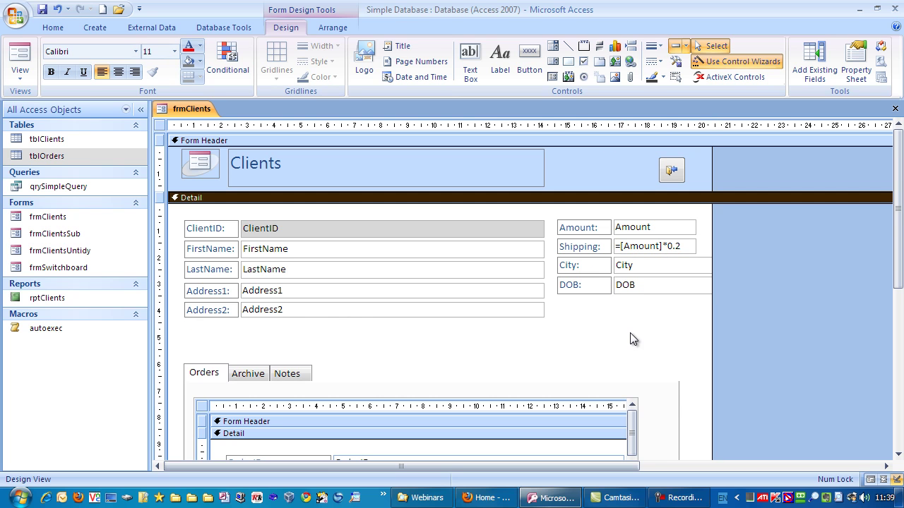
Size Amount, Shipping, City and DOB to the narrowest width.
drag(683, 327, 655, 213)
right_click(656, 225)
mouse_move(706, 346)
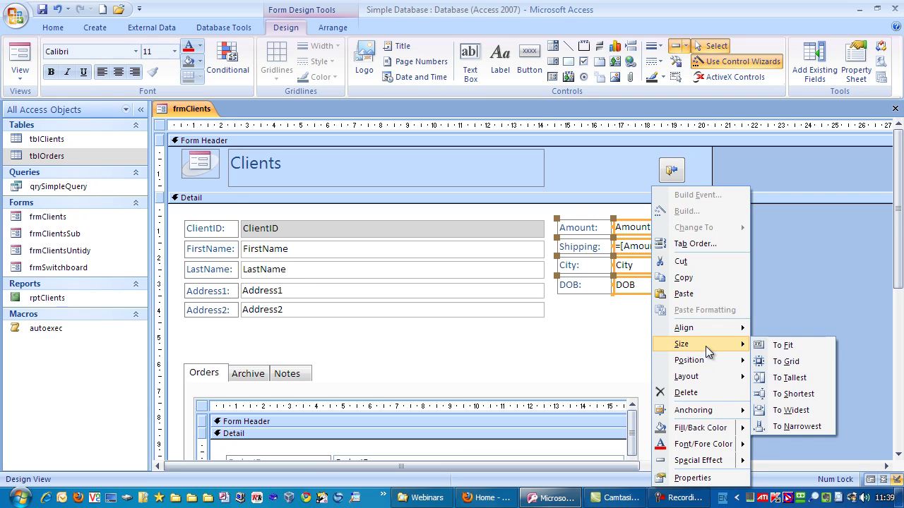
click(796, 427)
click(611, 329)
Move the Orders tab control and the top fields higher up the form.
drag(413, 367, 409, 329)
drag(738, 221, 396, 405)
drag(441, 270, 440, 255)
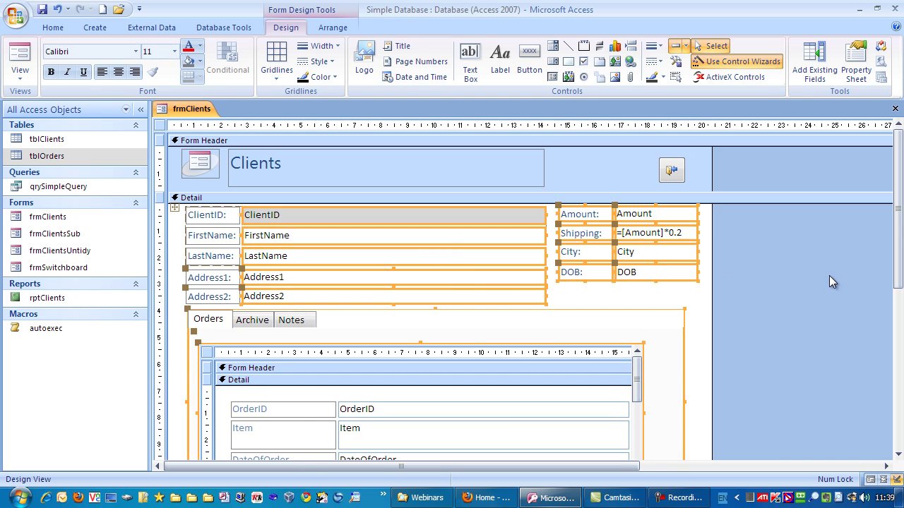
drag(896, 272, 872, 278)
click(744, 287)
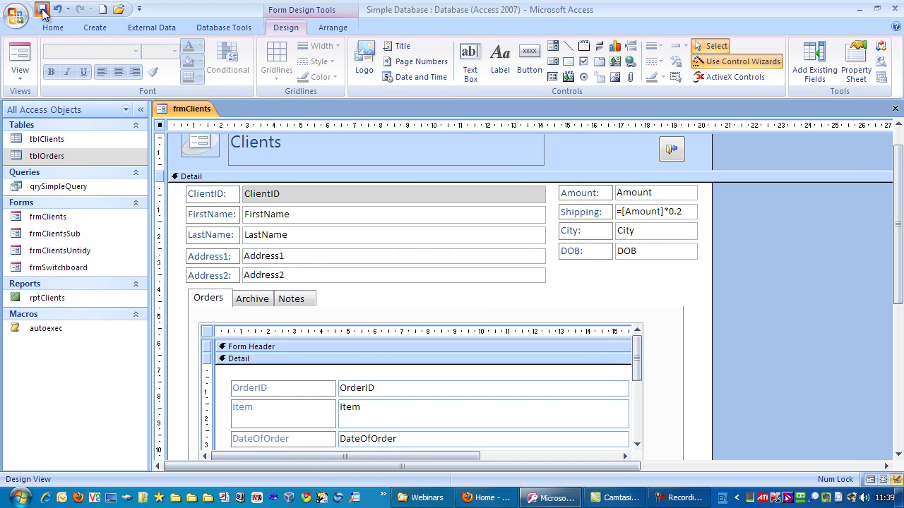
Switch frmClients back to Form View to see client 1's details and two orders.
click(22, 64)
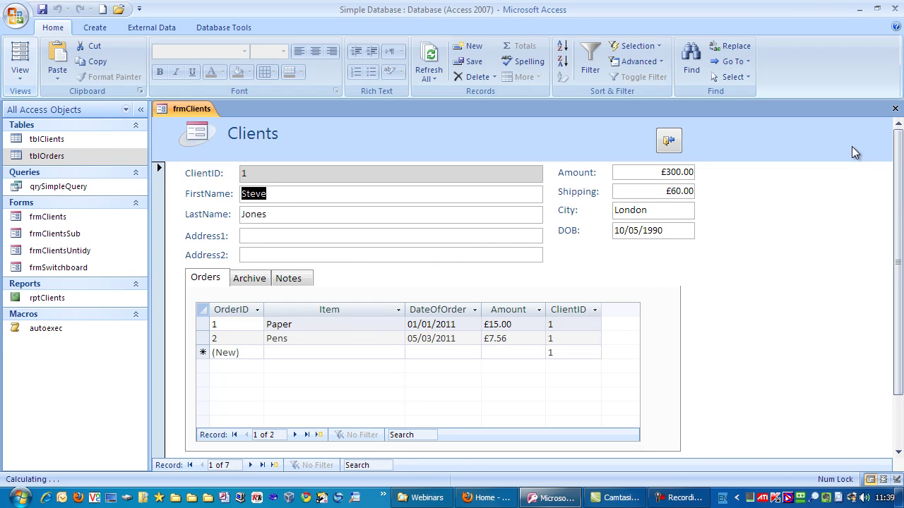